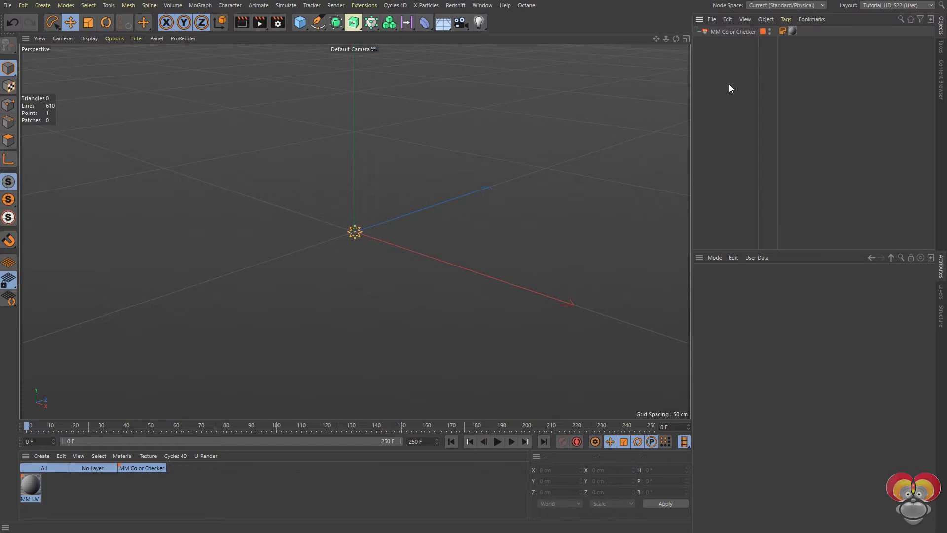
Step: Store the MM Color Checker null as a preset in Mesh Mash Presets, then re-dock the Content Browser
left_click(735, 31)
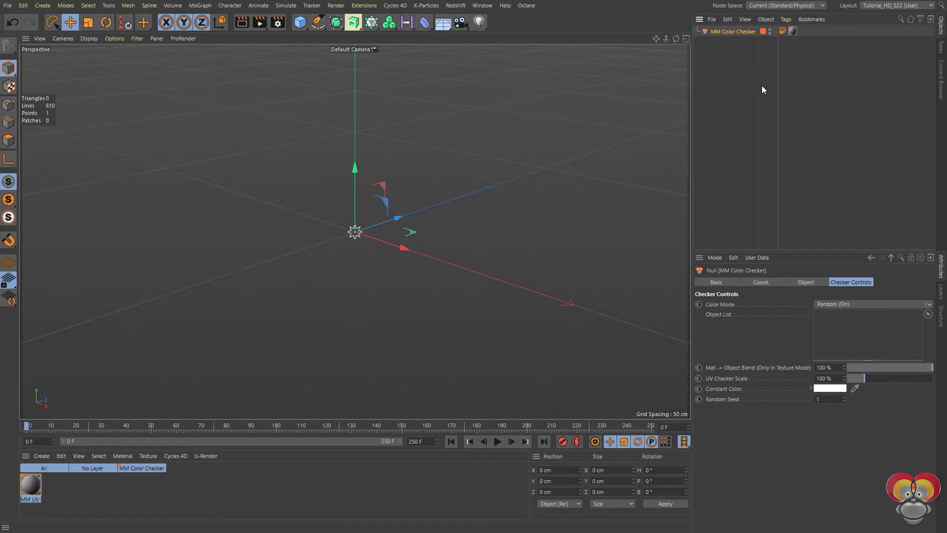
left_click(942, 83)
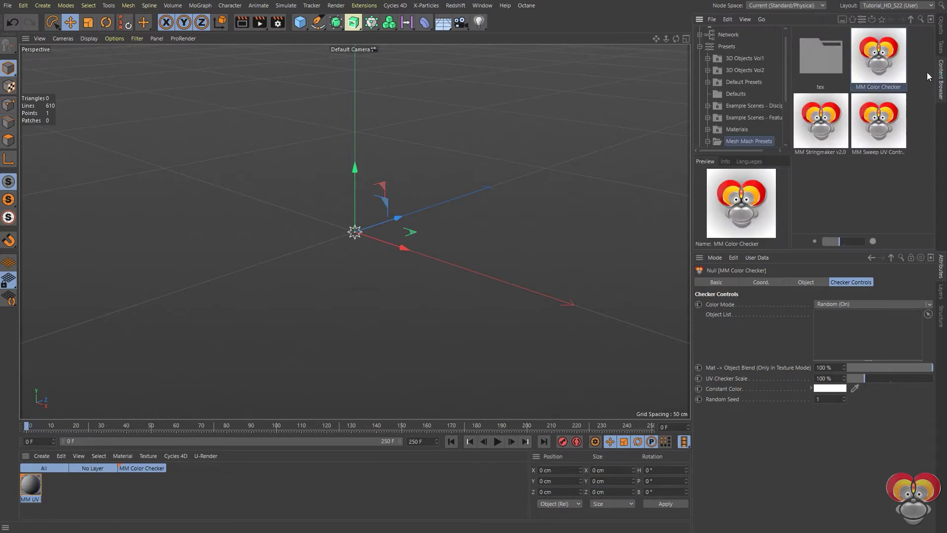
left_click(700, 20)
left_click(712, 28)
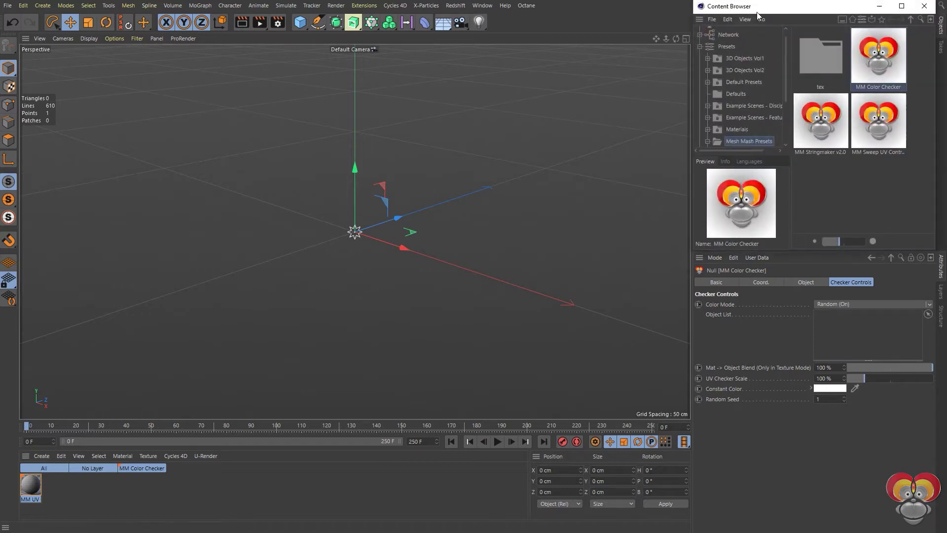
left_click_drag(763, 7, 513, 75)
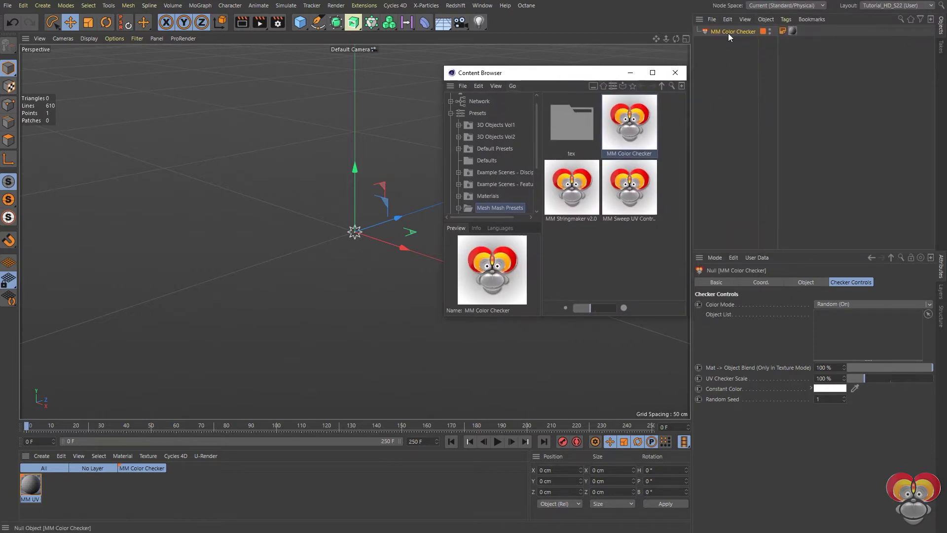
left_click_drag(733, 32, 597, 248)
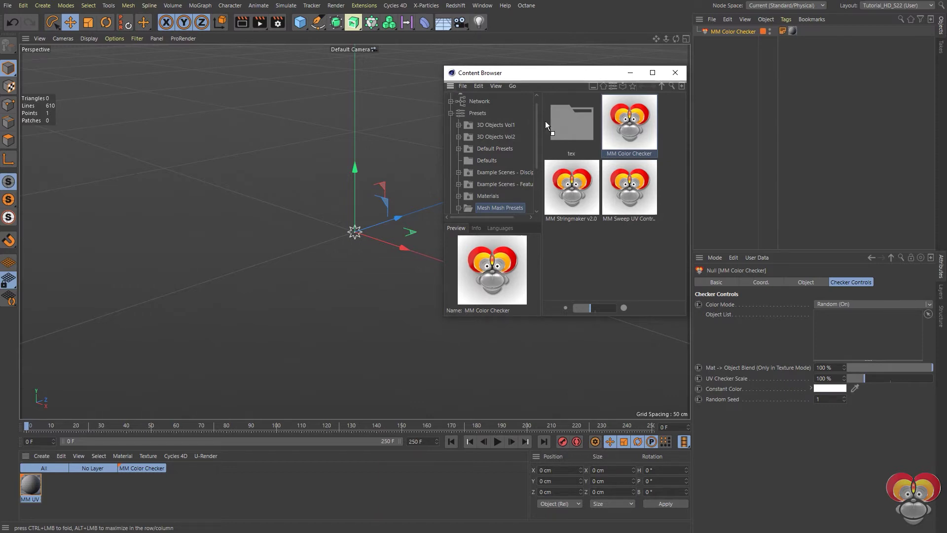
left_click_drag(618, 126, 942, 50)
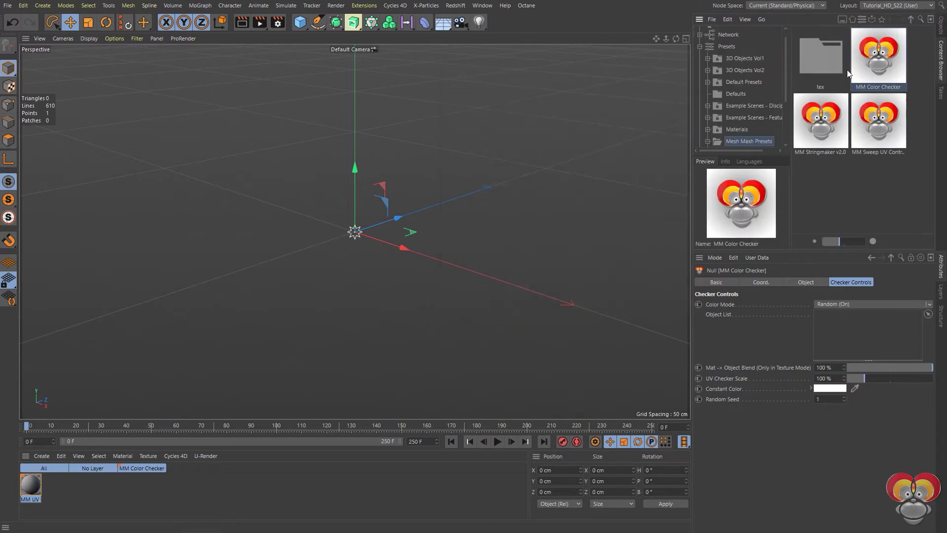
Step: Switch to the CAD_Suspension_Strut_START.c4d project and expand RL_Suspension_Strut to show its parts
left_click(940, 27)
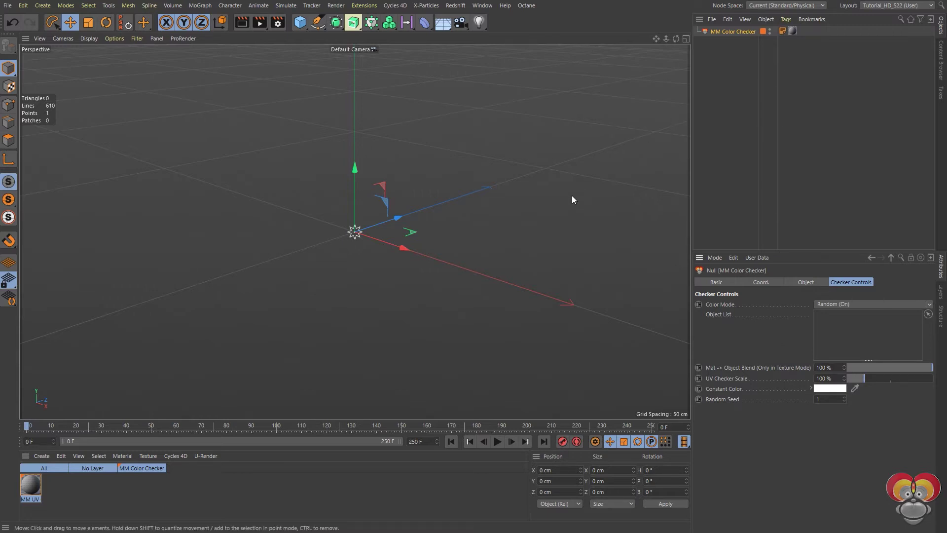
key("v")
mouse_move(565, 223)
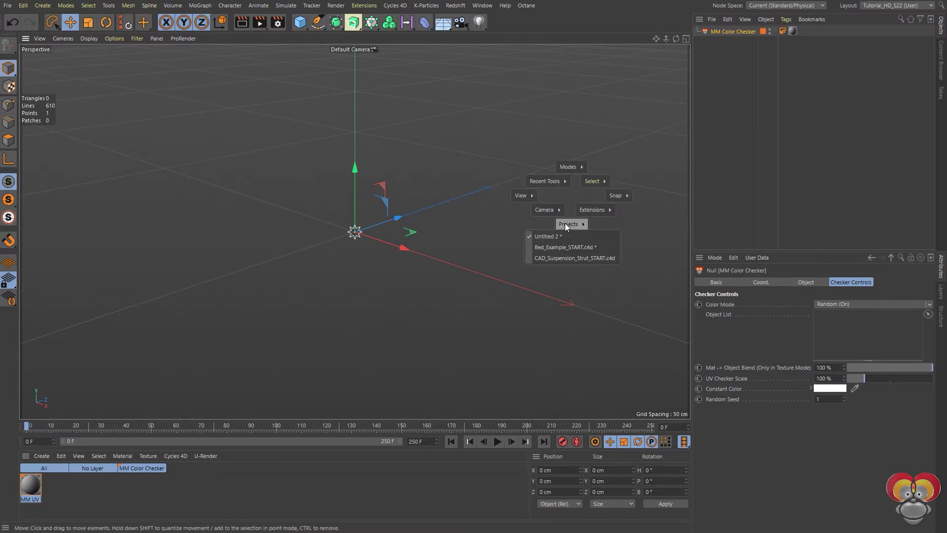
left_click(559, 258)
mouse_move(369, 215)
left_mouse_down("alt")
mouse_move(318, 208)
mouse_move(372, 205)
left_mouse_up("alt")
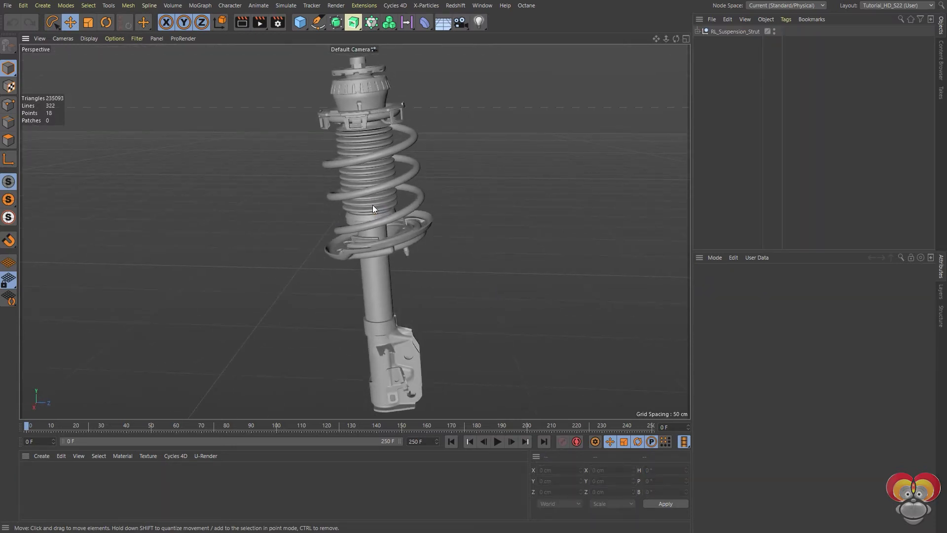
left_click(697, 31)
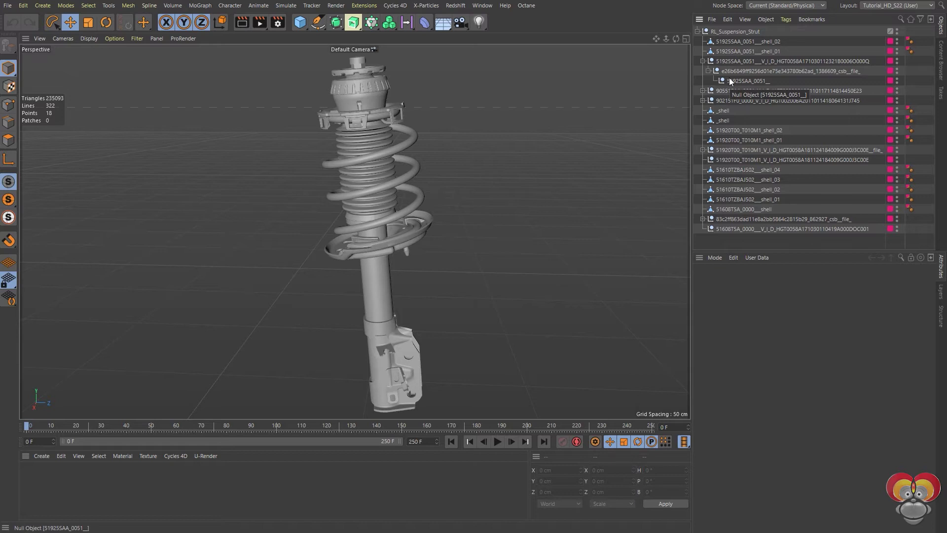
Step: Load the MM Color Checker preset into the strut scene and lock the Attributes Manager on it
left_click(942, 73)
double_click(882, 68)
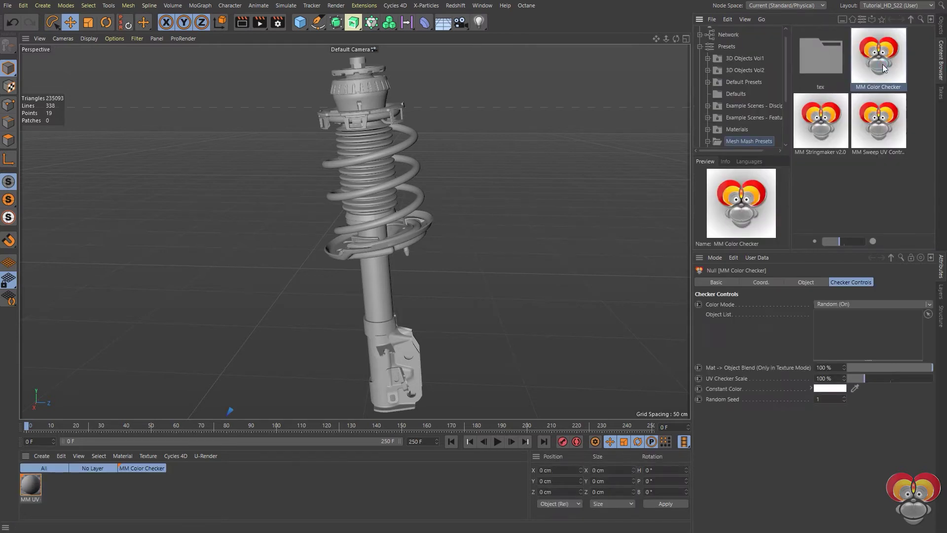
left_click(941, 29)
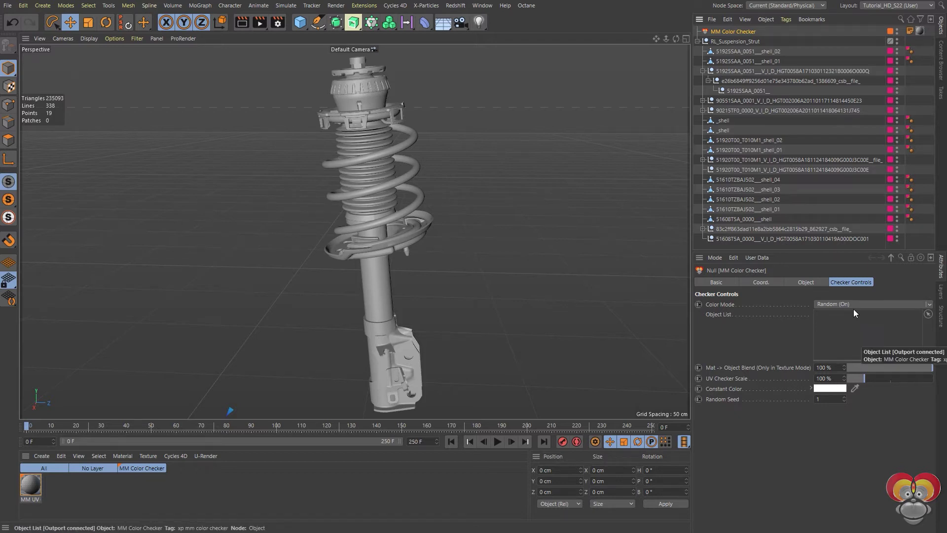
left_click(733, 43)
left_click(729, 33)
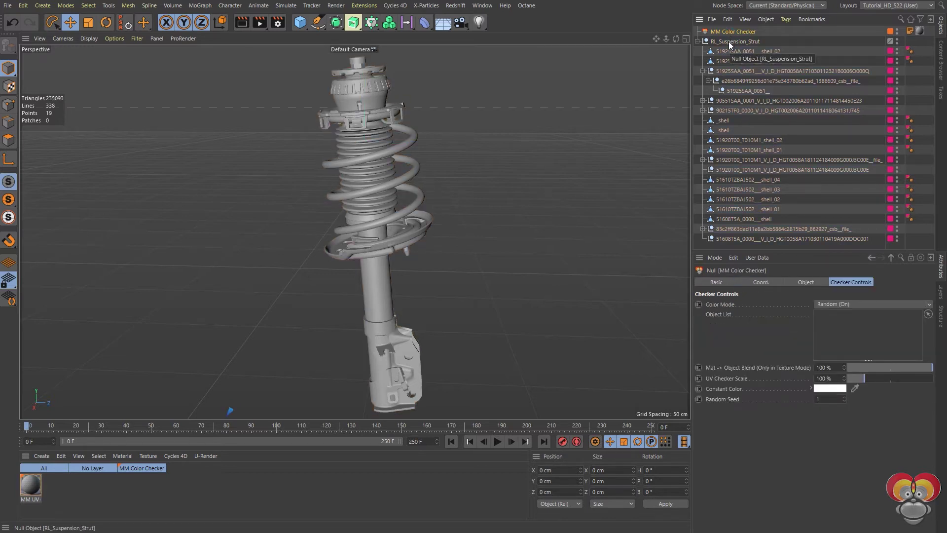
middle_click(729, 41)
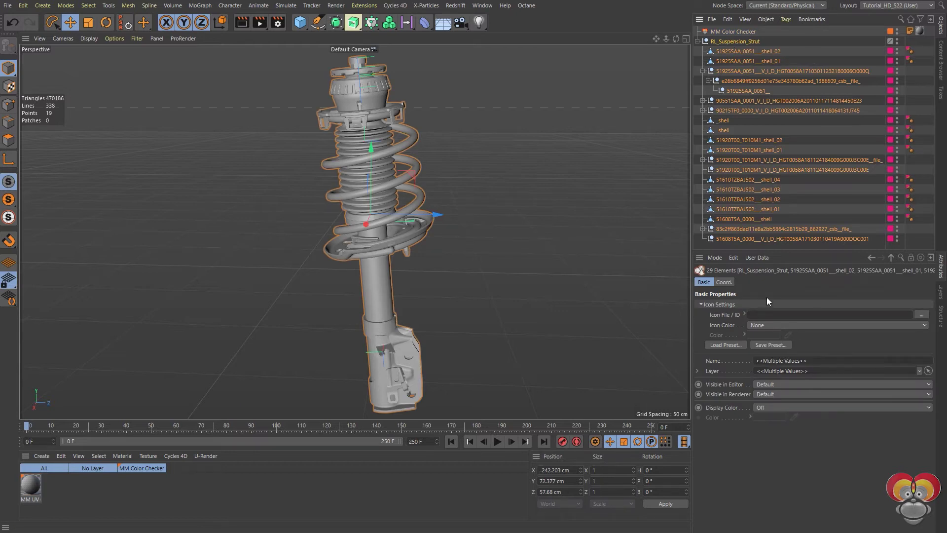
left_click(733, 31)
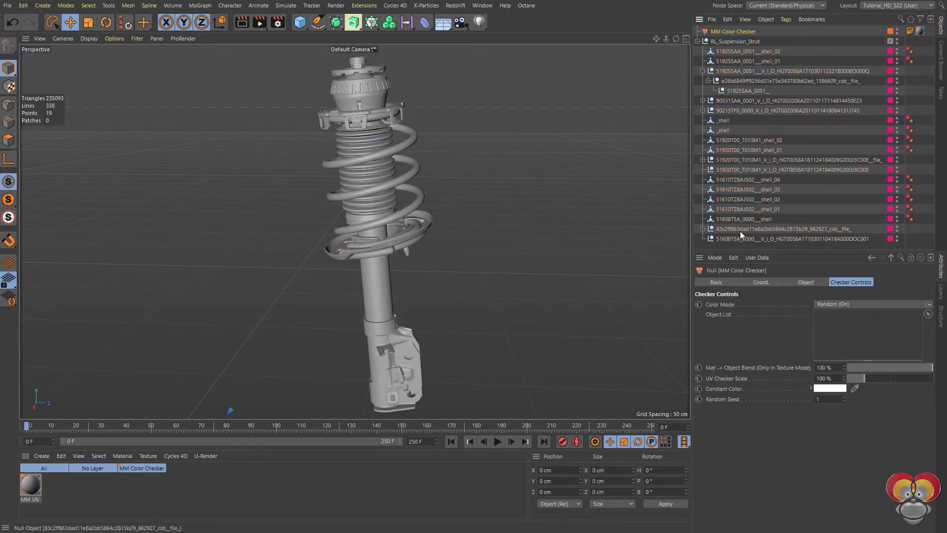
left_click(911, 257)
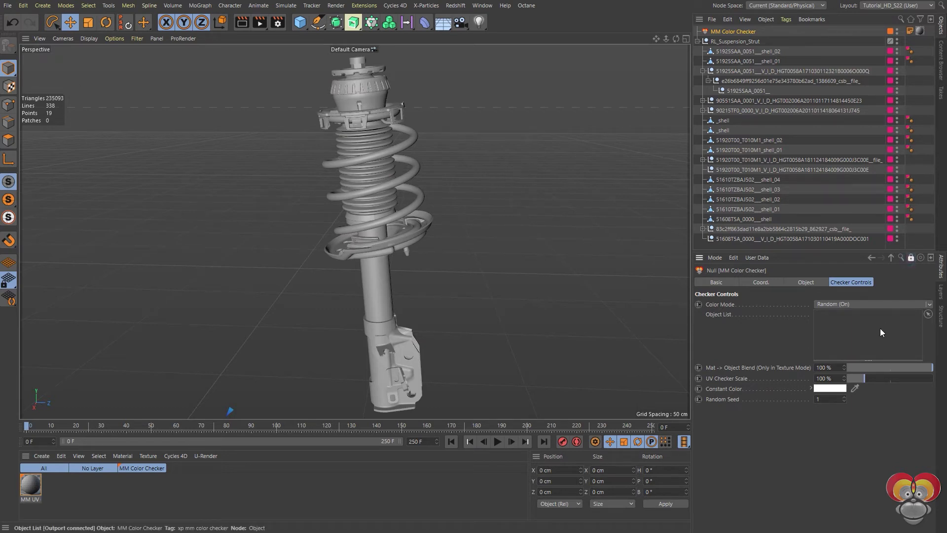
Step: Add RL_Suspension_Strut to the checker's Object List so its parts get random colours
left_click(739, 40)
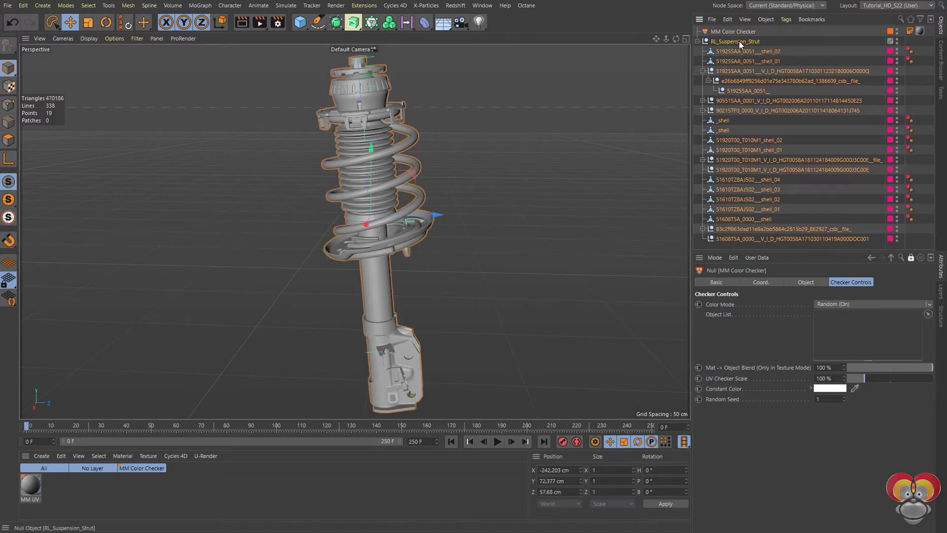
left_click_drag(731, 41, 829, 333)
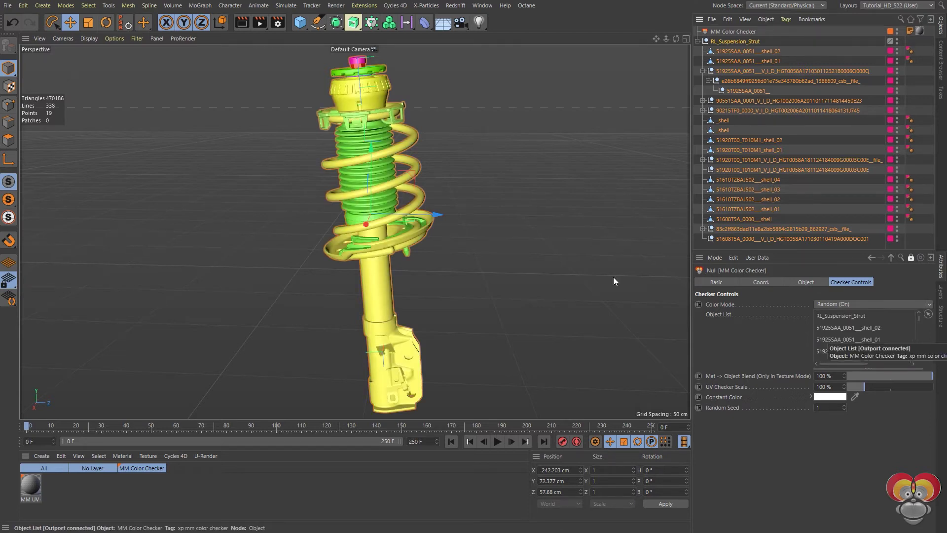
left_click_drag(368, 179, 394, 171, "alt")
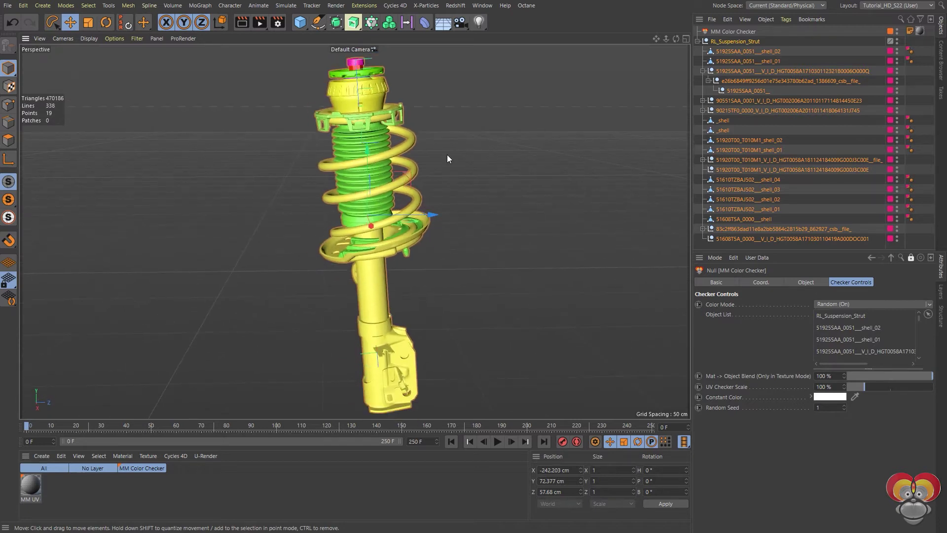
Step: Step Random Seed up through new colour mixes to 8, then settle on 7
left_click(723, 31)
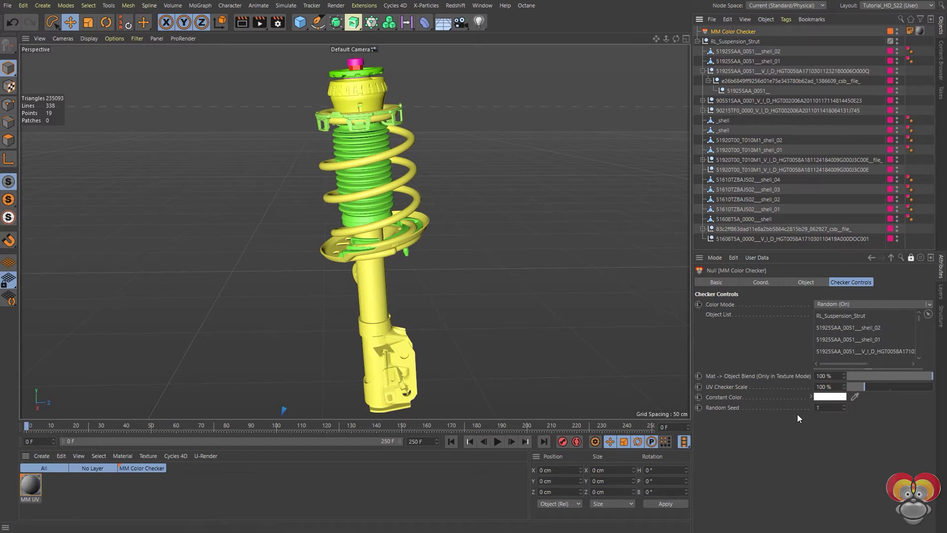
left_click(844, 405)
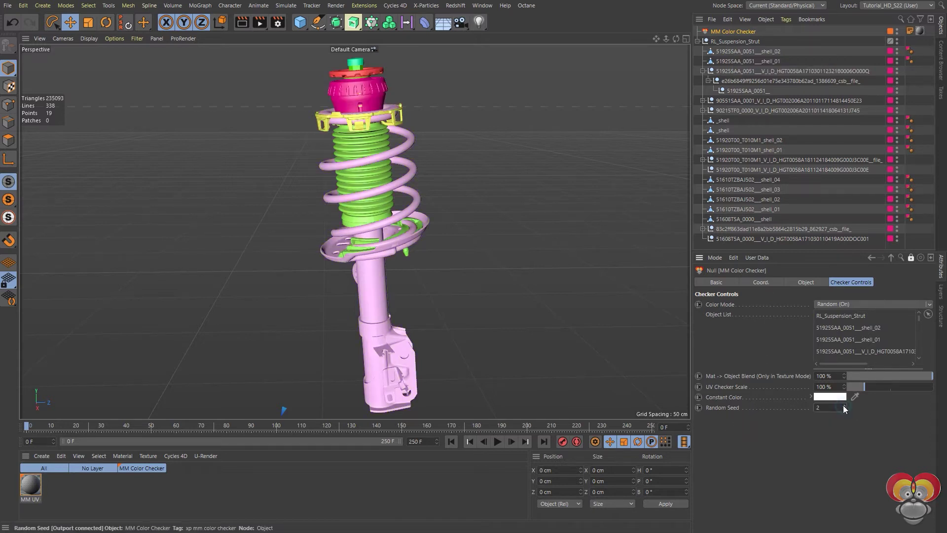
left_click(844, 405)
left_click(843, 405)
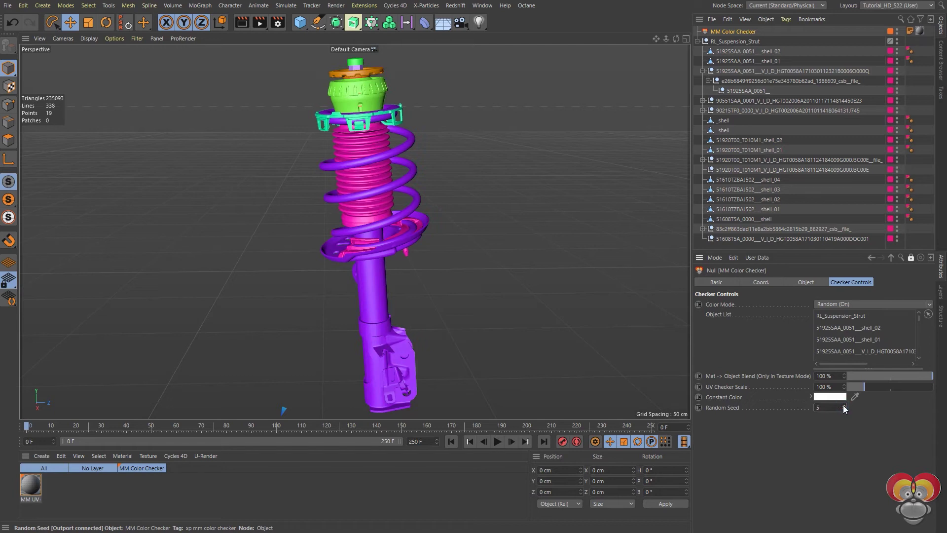
left_click(844, 405)
left_click(843, 406)
left_click(843, 405)
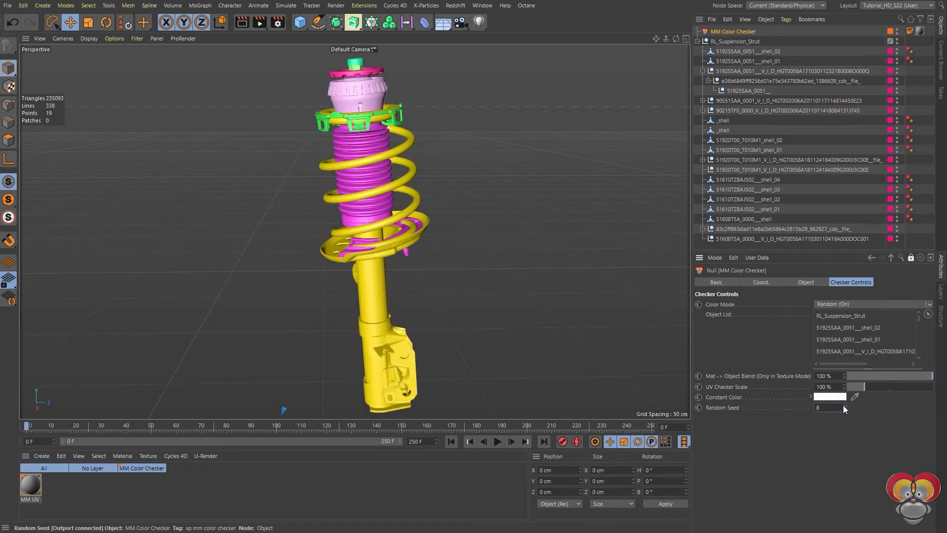
left_click(843, 410)
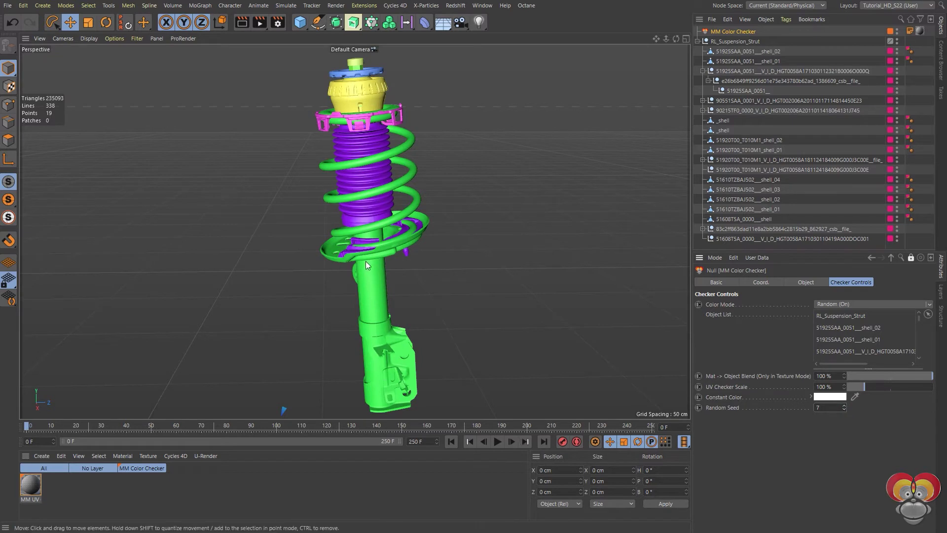
mouse_move(365, 262)
left_mouse_down("alt")
mouse_move(402, 268)
mouse_move(356, 264)
left_mouse_up("alt")
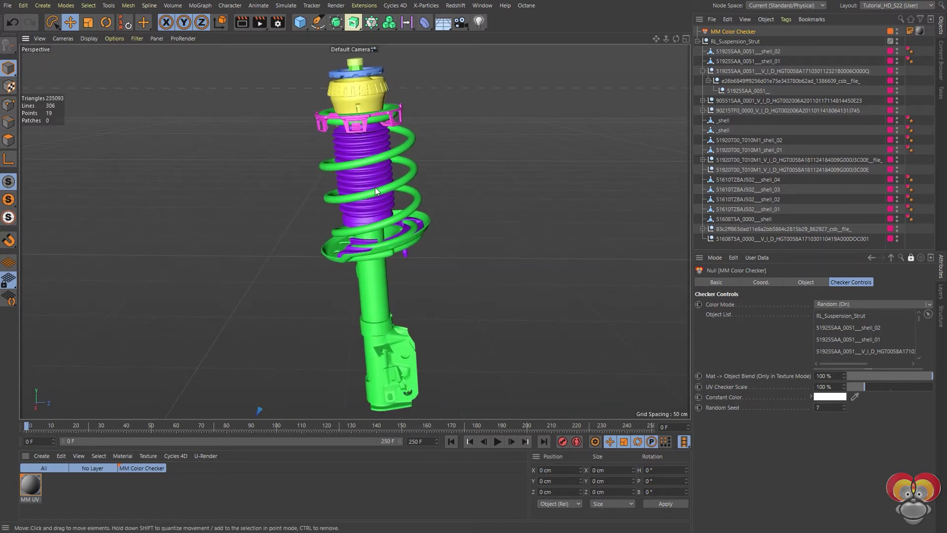
right_click_drag(375, 187, 399, 139, "alt")
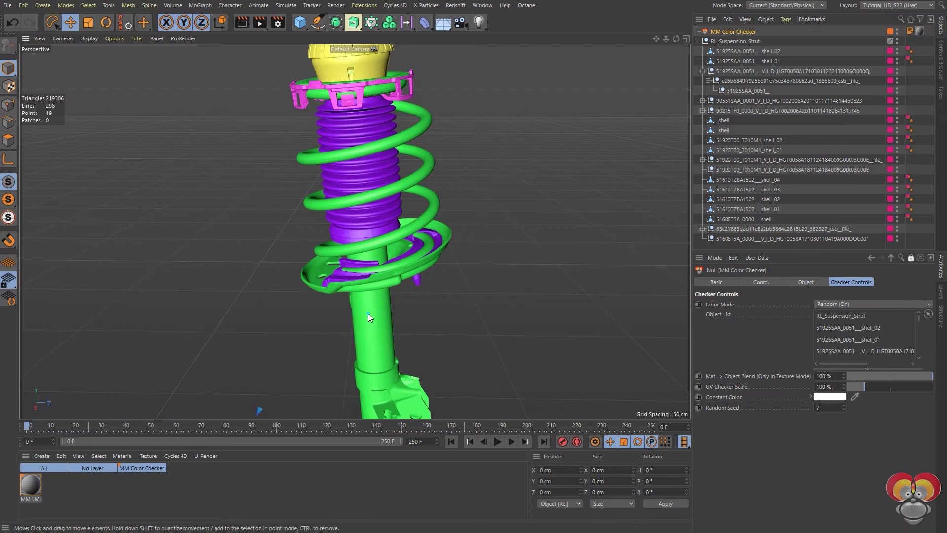
left_click_drag(368, 313, 398, 266, "alt")
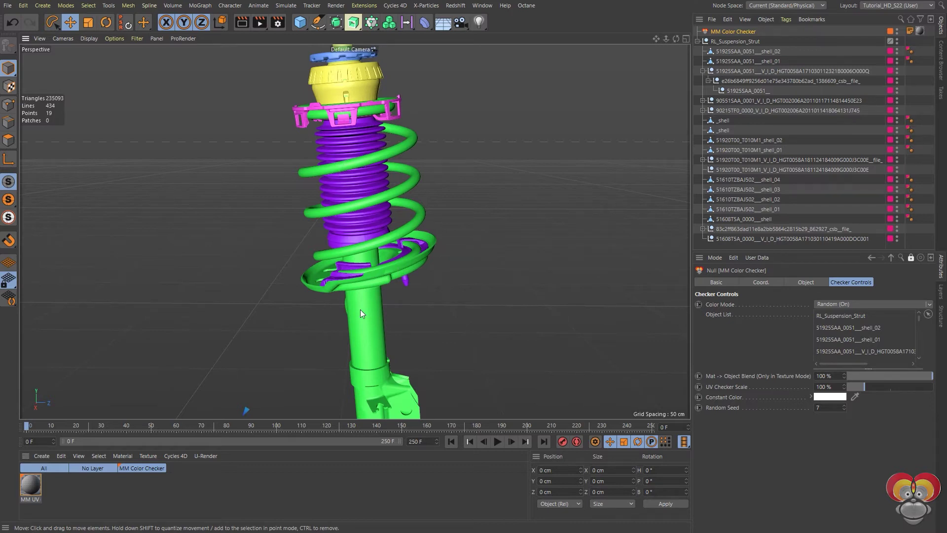
left_click(378, 241)
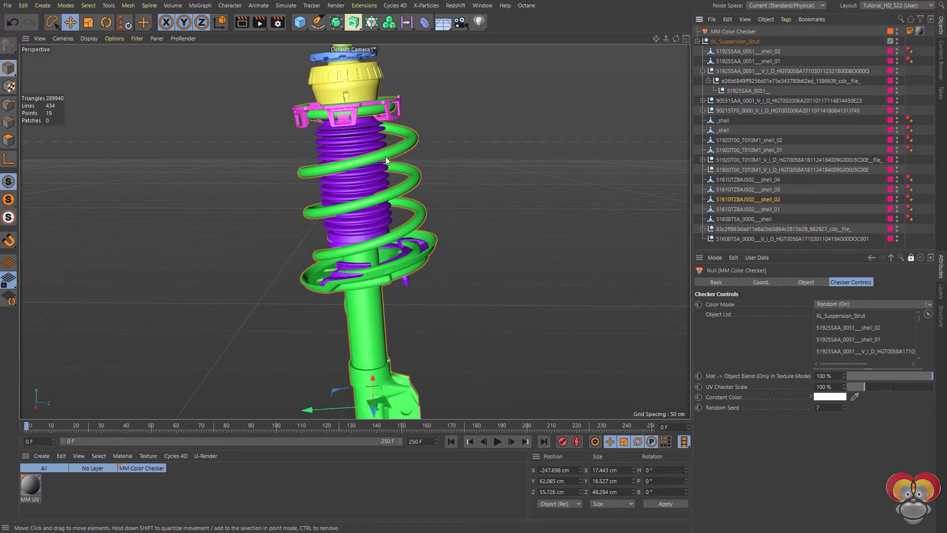
left_click_drag(379, 262, 368, 241, "alt")
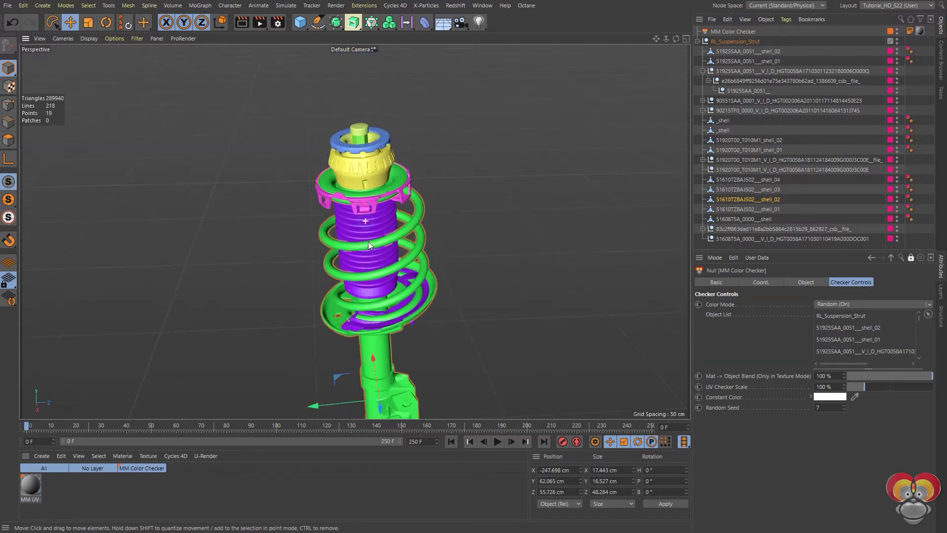
scroll(427, 177, "up", 5)
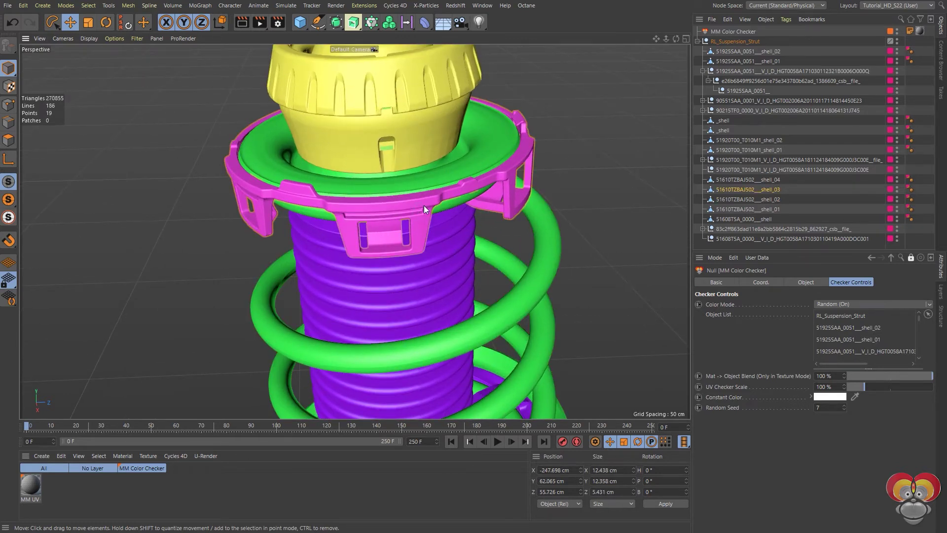
left_click_drag(424, 206, 416, 136, "alt")
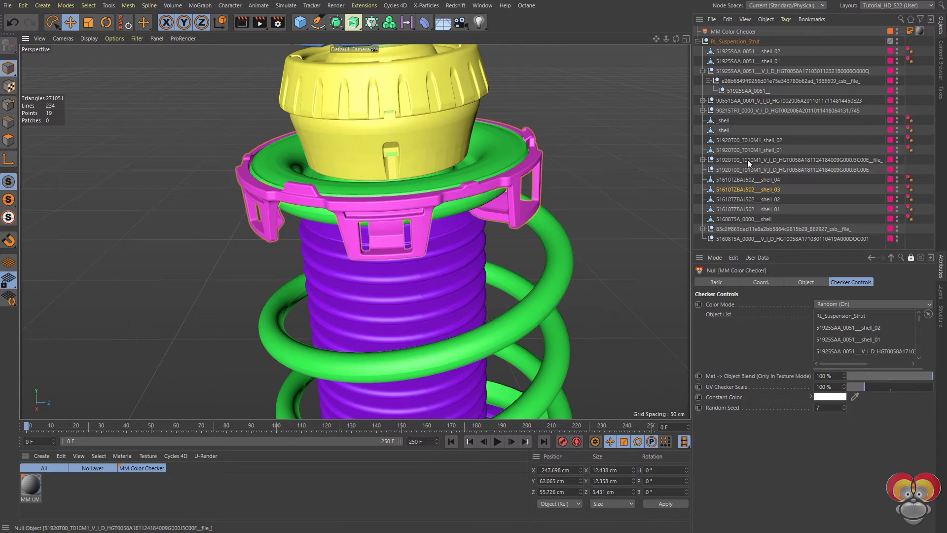
scroll(429, 222, "down", 5)
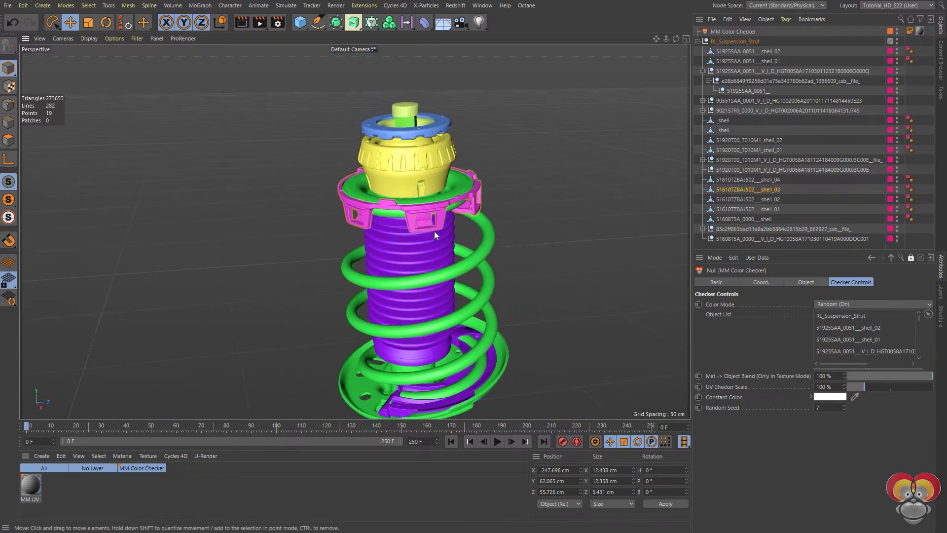
middle_click_drag(434, 231, 389, 232, "alt")
scroll(393, 235, "down", 4)
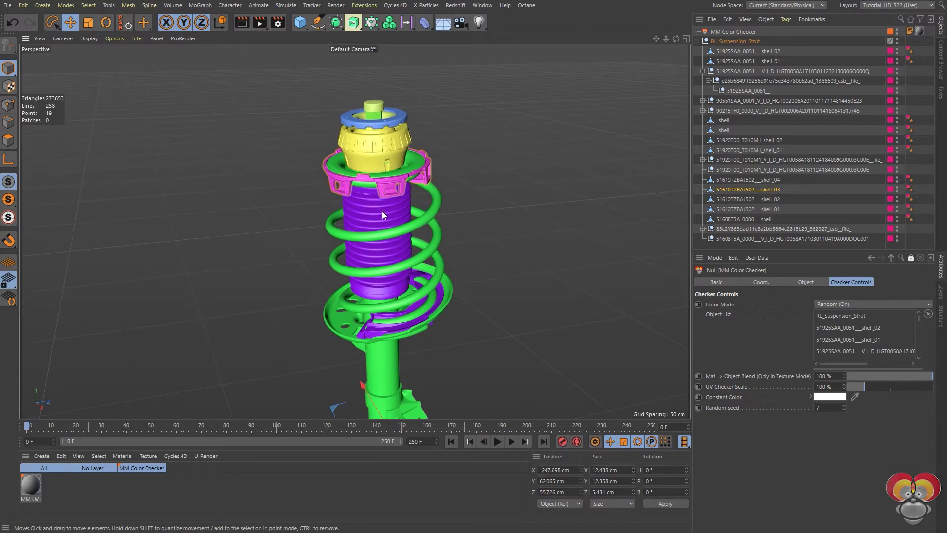
scroll(386, 218, "up", 4)
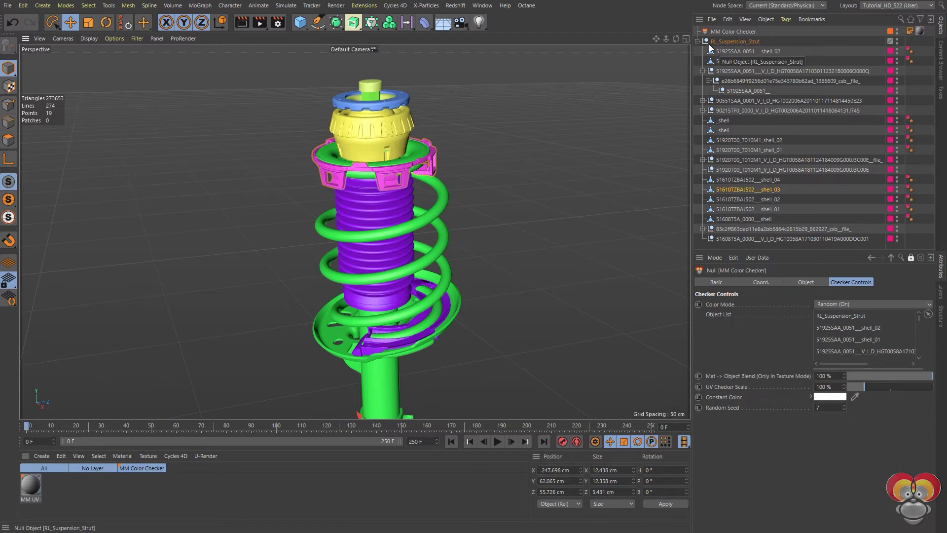
left_click(722, 31)
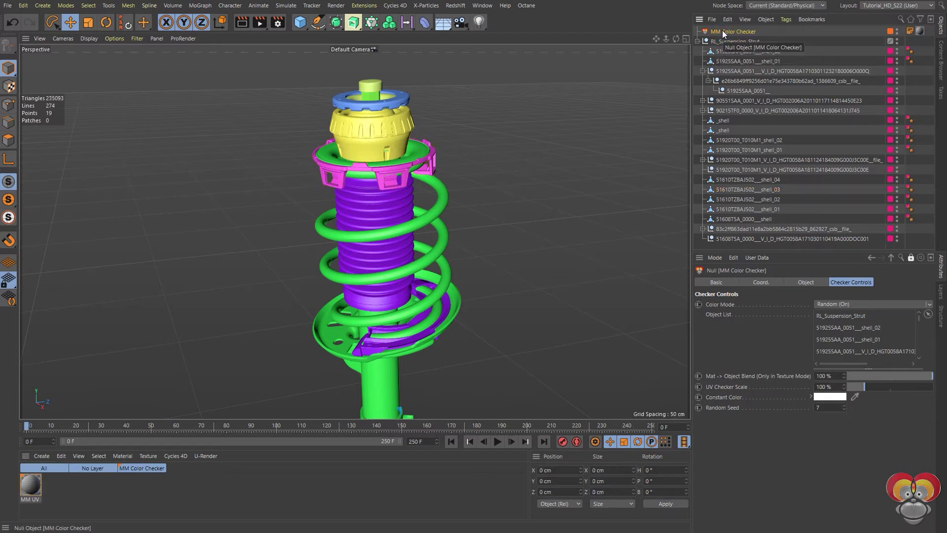
scroll(386, 251, "down", 2)
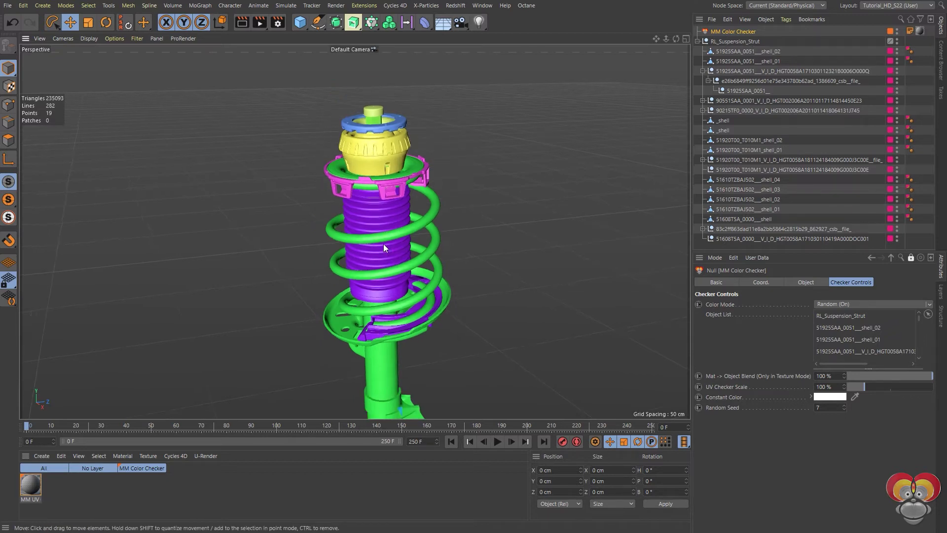
scroll(383, 244, "up", 3)
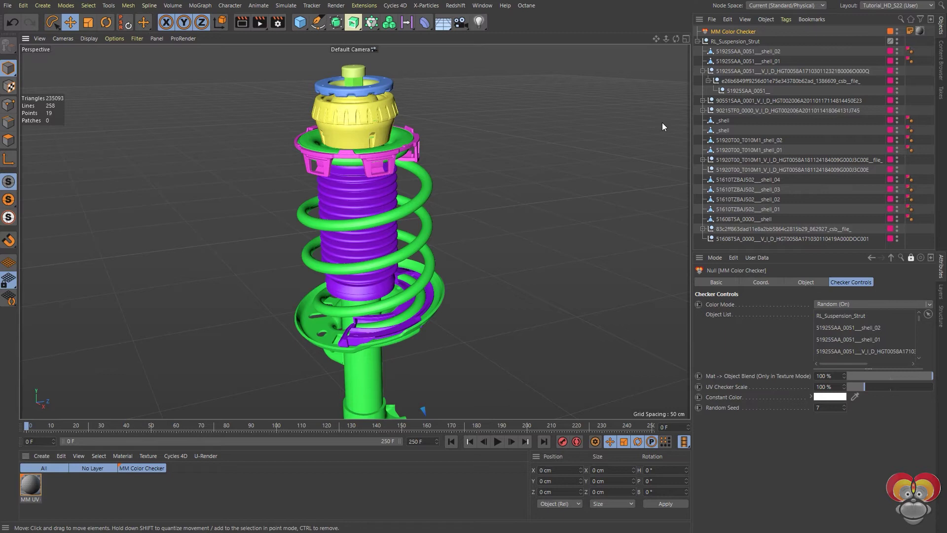
left_click(722, 130)
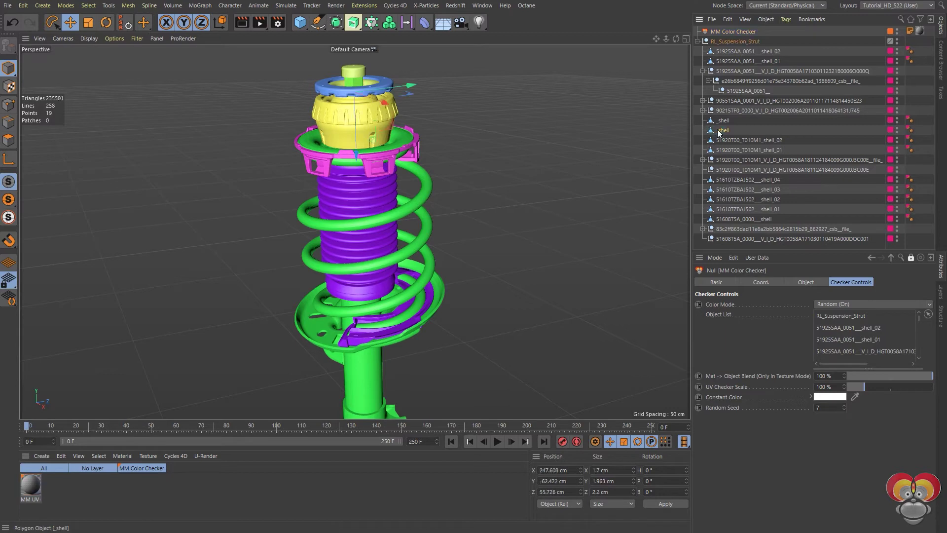
left_click(911, 258)
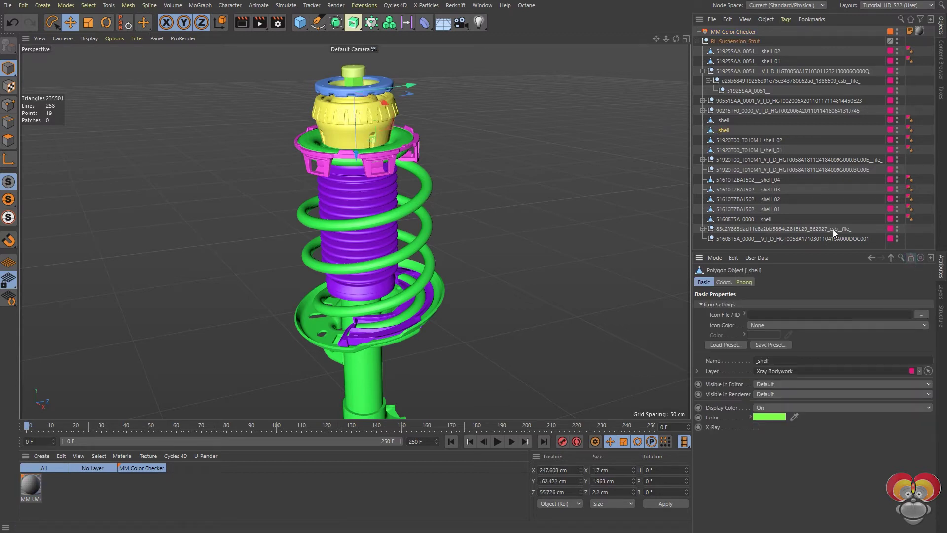
left_click(724, 140)
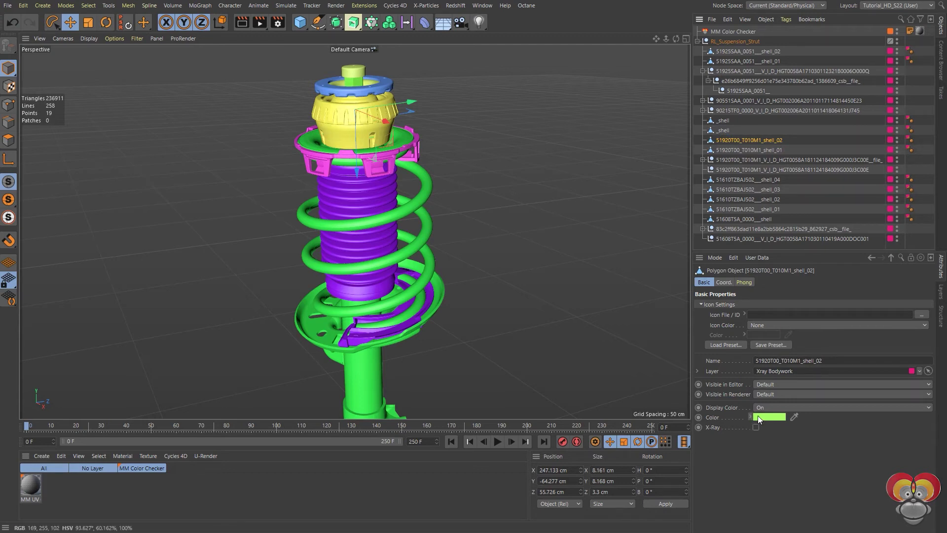
left_click(732, 150)
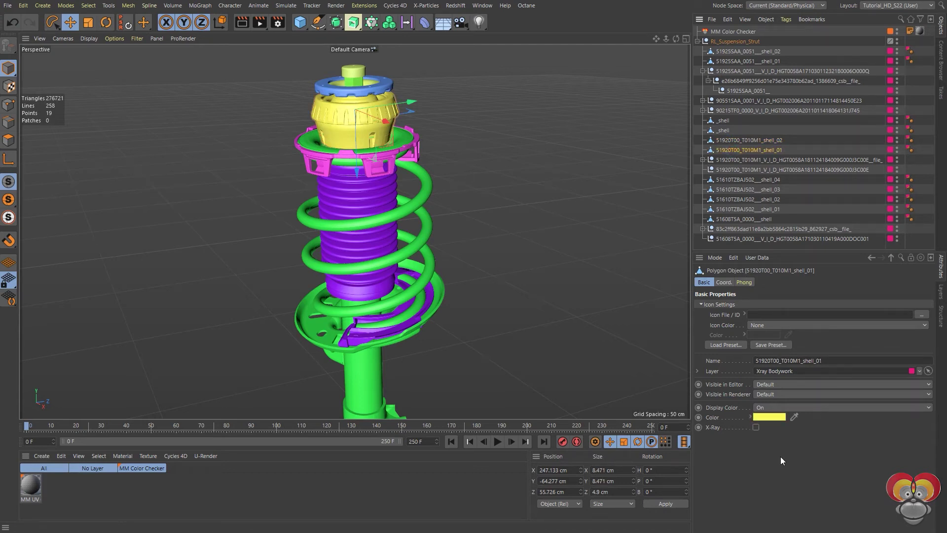
left_click(746, 210)
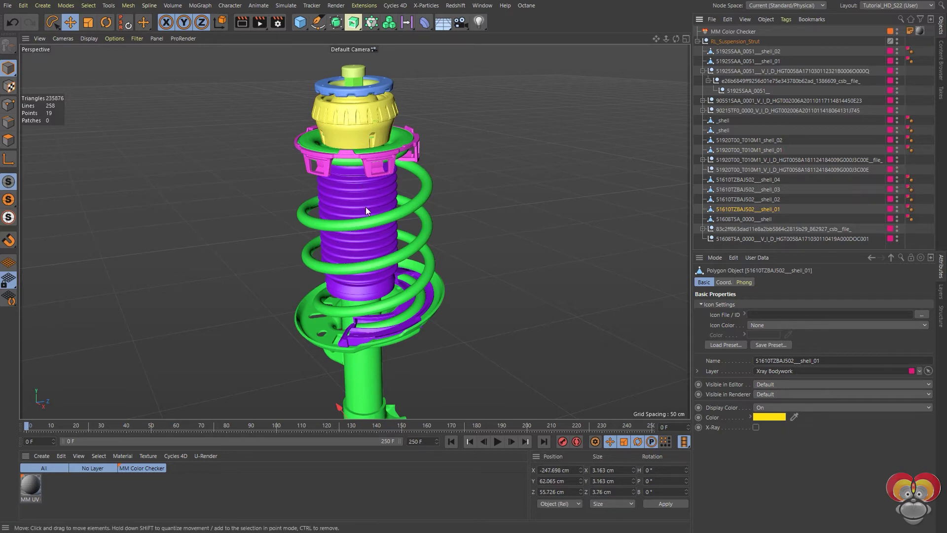
left_click(739, 32)
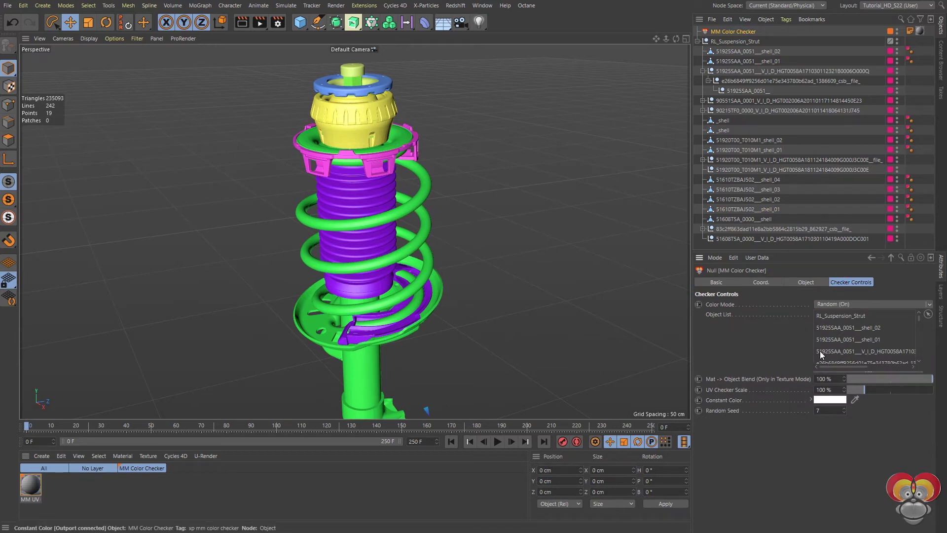
Step: Set Color Mode to Constant, try a light green colour, then settle on white
left_click(827, 304)
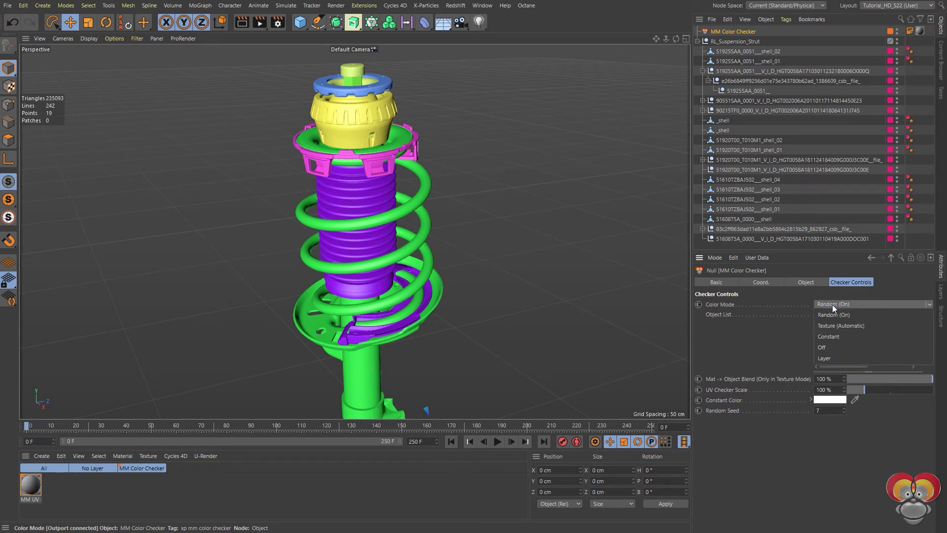
left_click(830, 336)
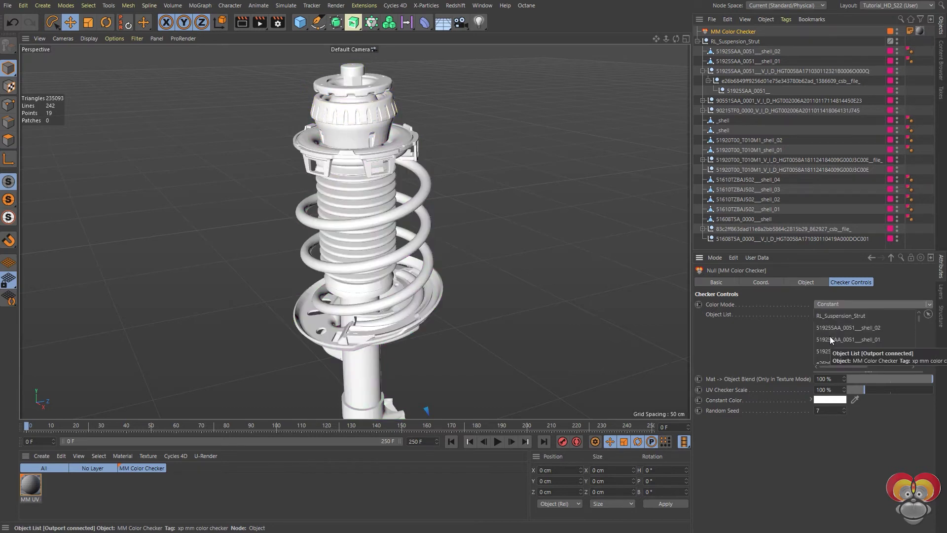
left_click(818, 400)
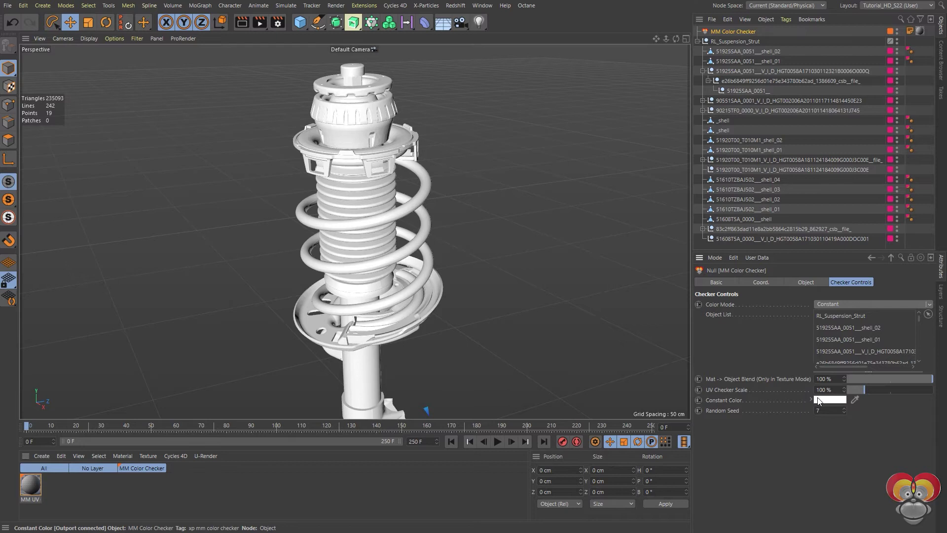
left_click(821, 407)
left_click(861, 404)
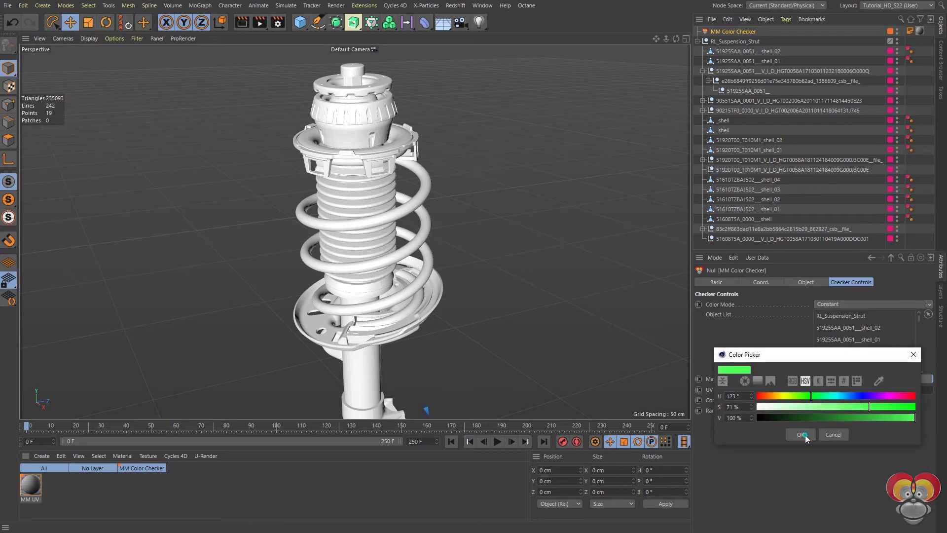
left_click(805, 434)
left_click(821, 400)
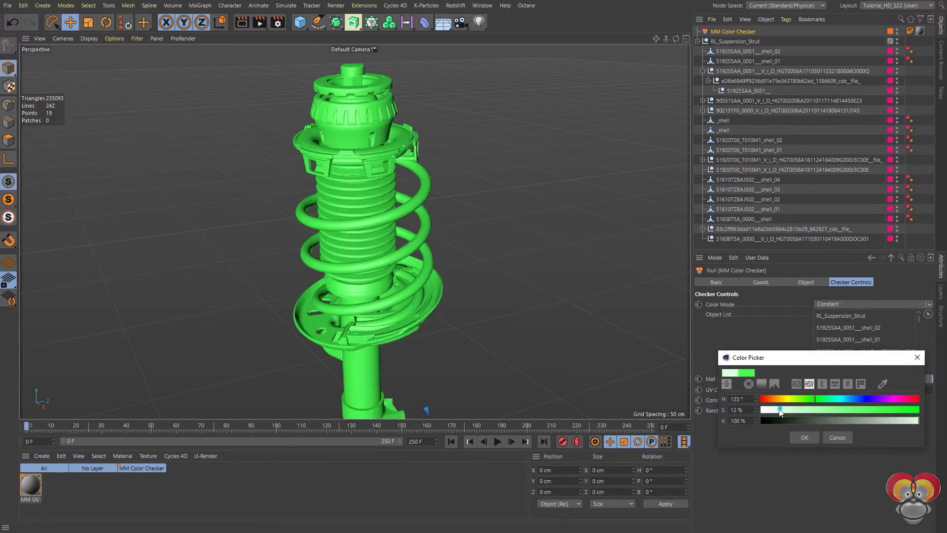
left_click(805, 438)
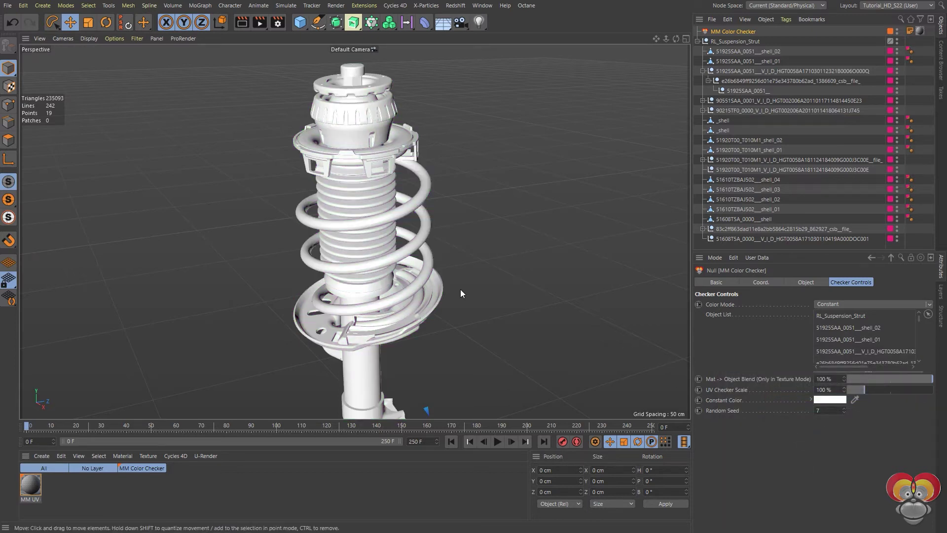
Step: Set the checker's Color Mode to Off and orbit around the grey strut
left_click(825, 304)
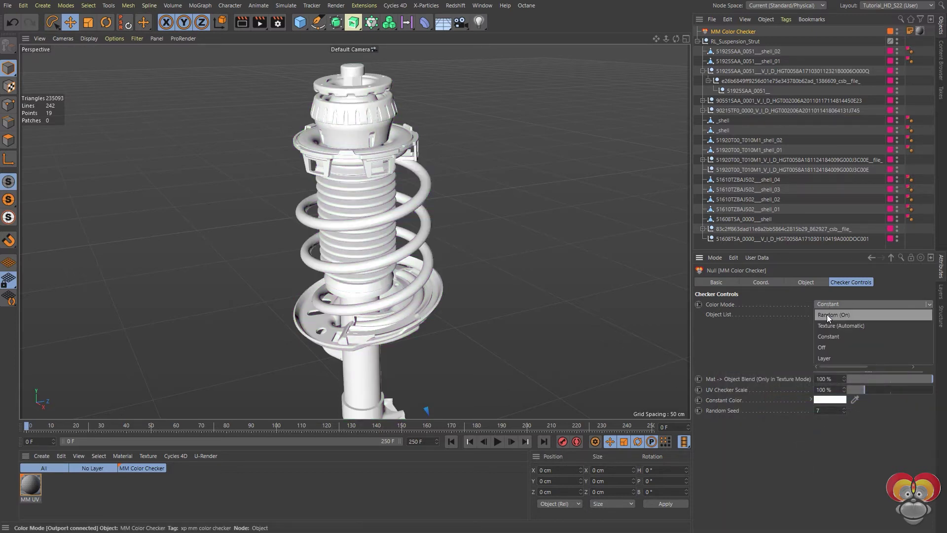
left_click(820, 346)
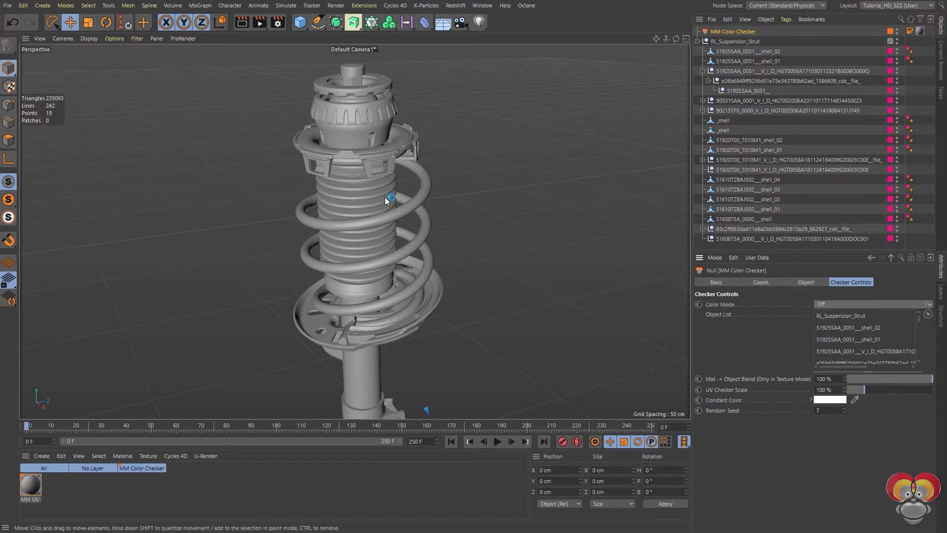
mouse_move(376, 207)
left_mouse_down("alt")
mouse_move(403, 201)
mouse_move(368, 205)
left_mouse_up("alt")
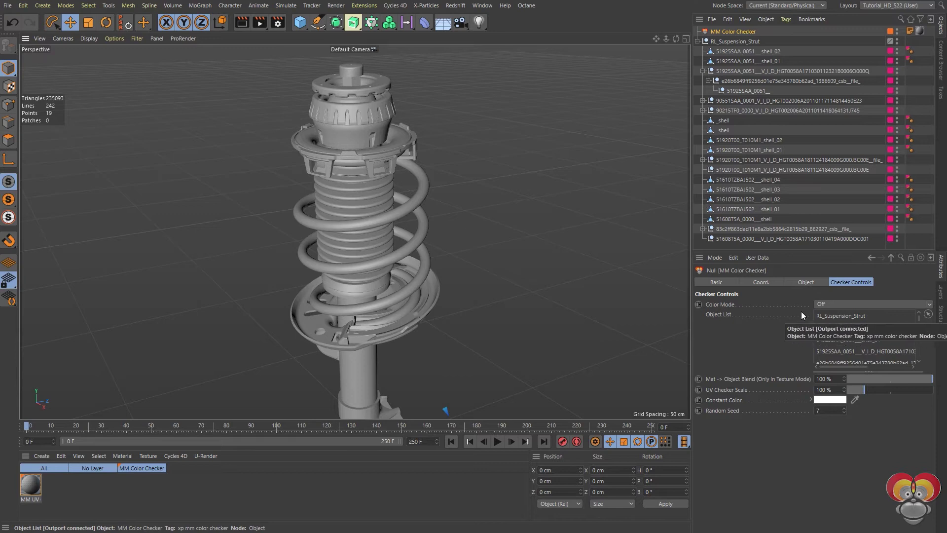
Step: Cycle Color Mode through Random (On) and Constant back to Off, then select shell_03
left_click(820, 305)
left_click(823, 316)
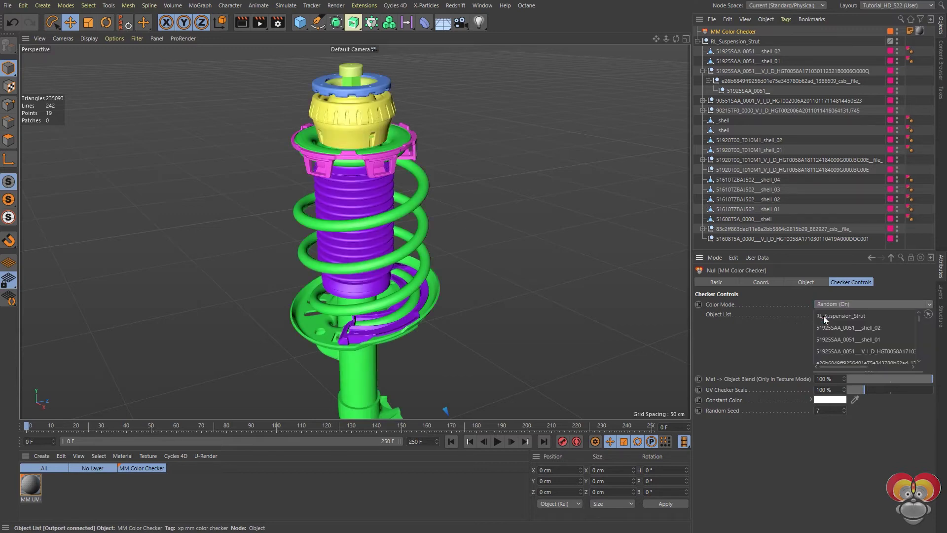
left_click(825, 303)
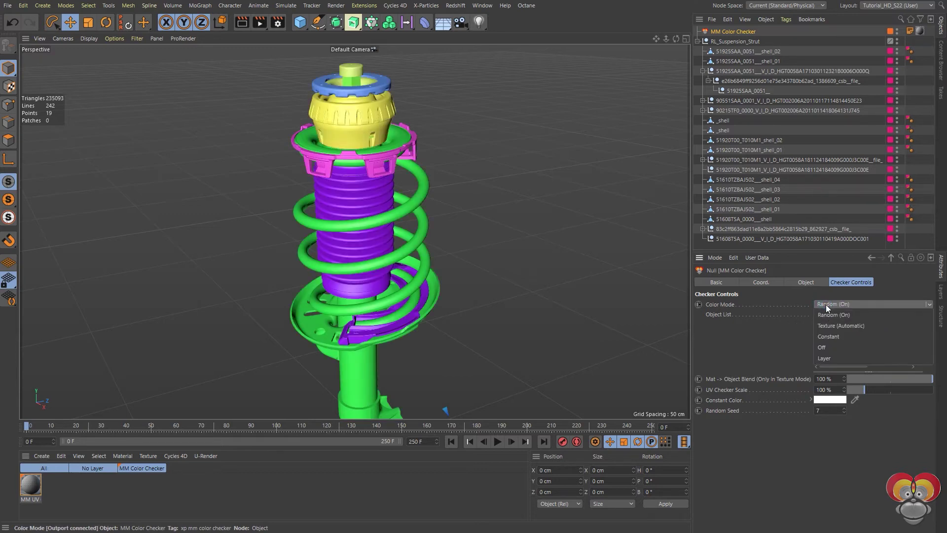
left_click(828, 336)
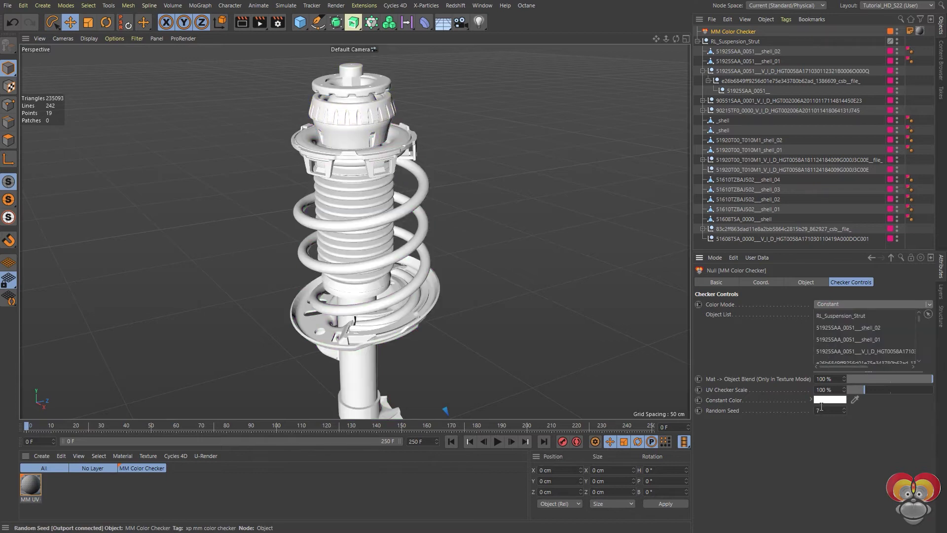
left_click(823, 303)
left_click(823, 348)
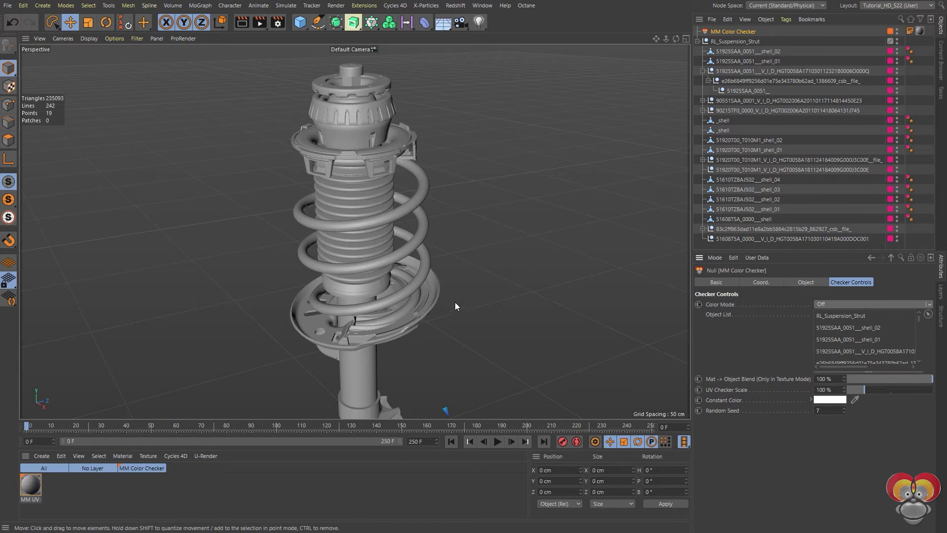
left_click(720, 189)
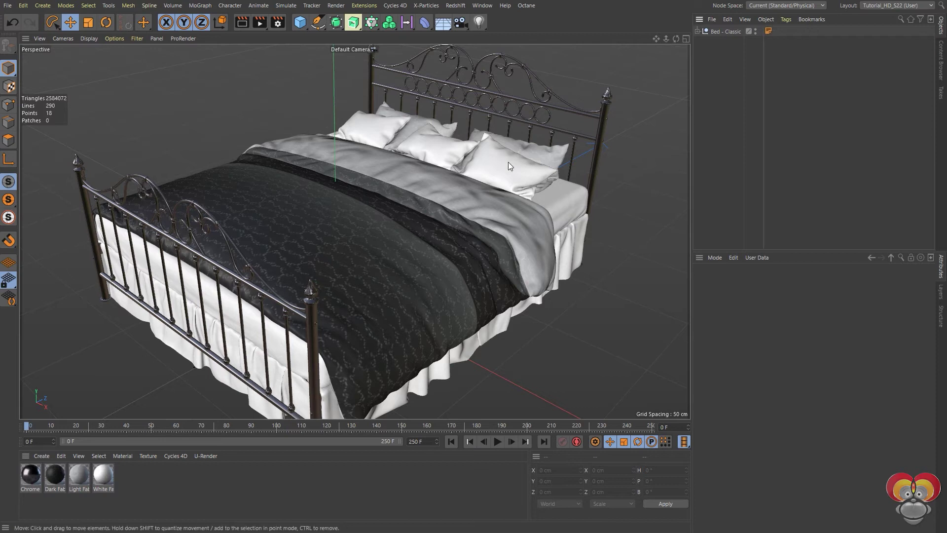
left_click(941, 60)
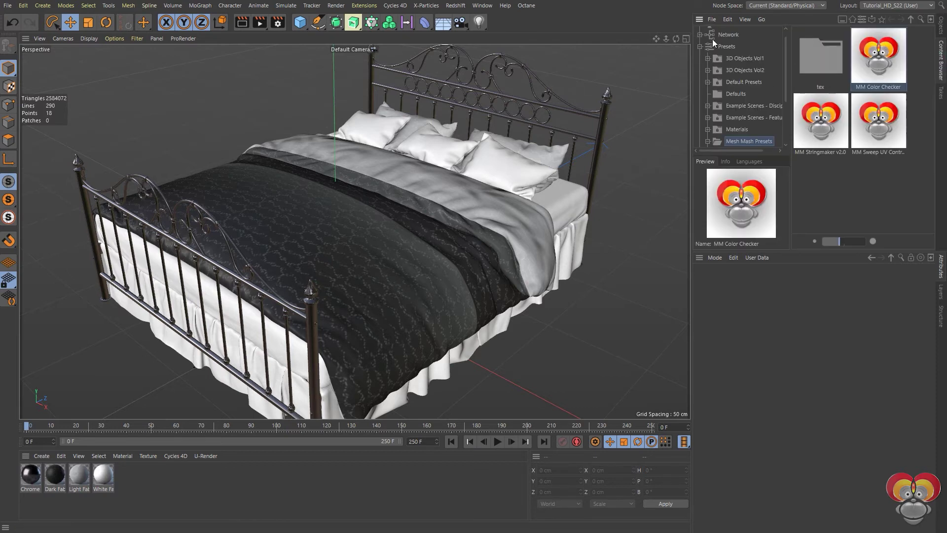
left_click(940, 32)
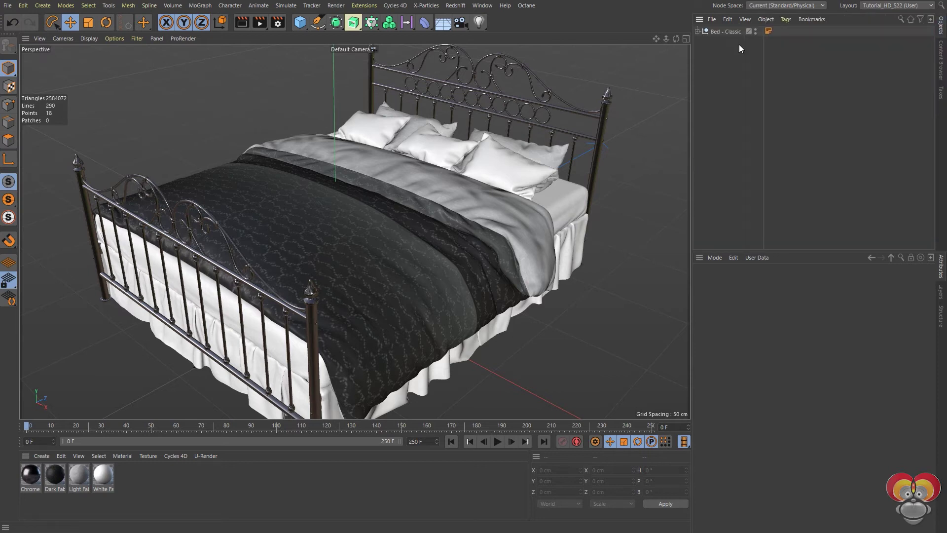
left_click(696, 31)
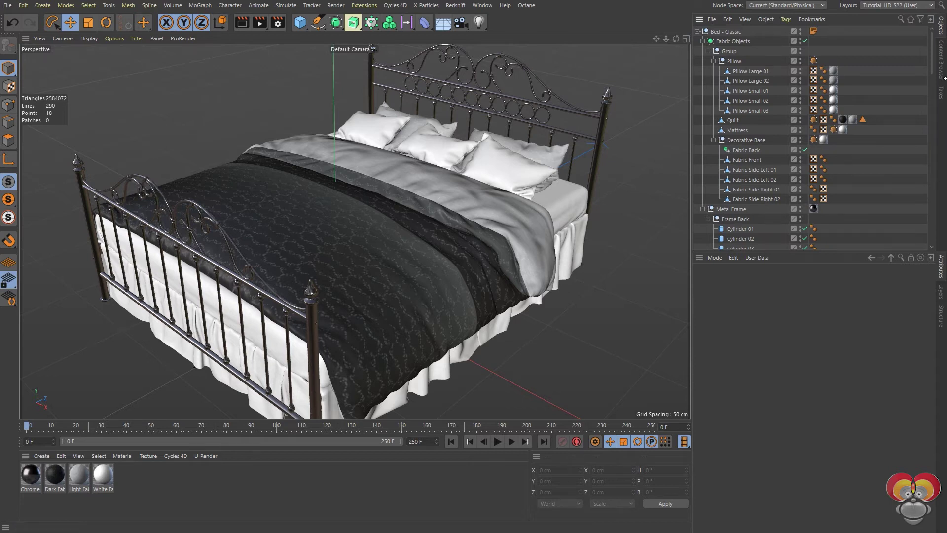
mouse_move(931, 55)
left_mouse_down()
mouse_move(932, 81)
mouse_move(932, 62)
left_mouse_up()
left_click(697, 31)
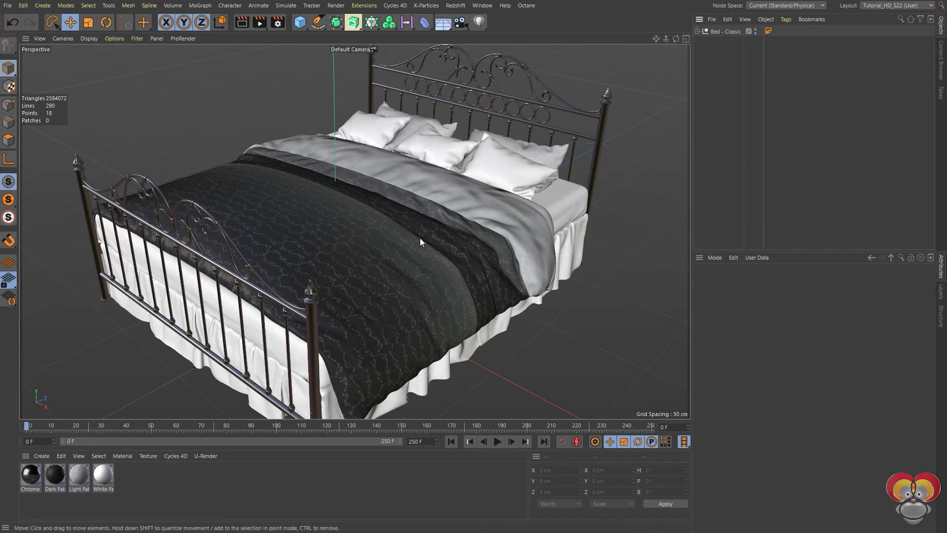
left_click_drag(420, 237, 419, 238, "alt")
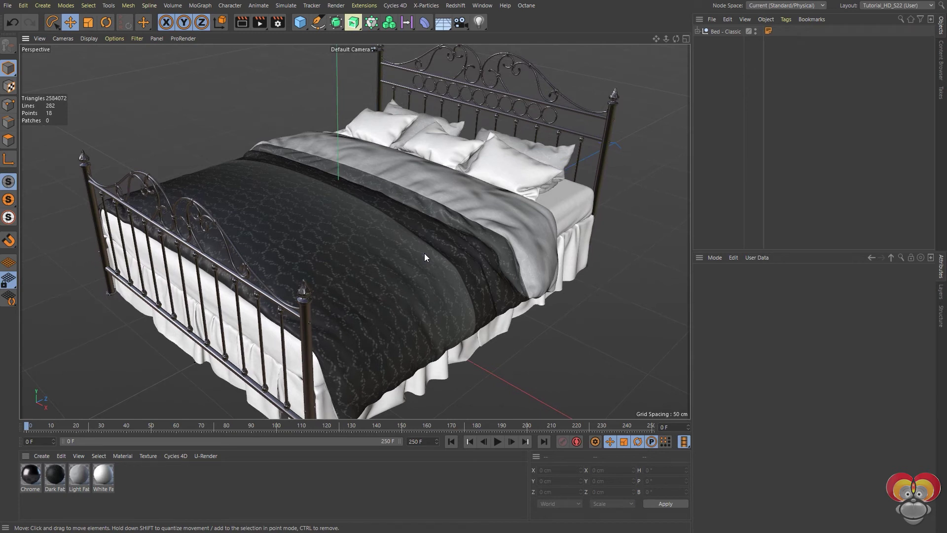
left_click(698, 32)
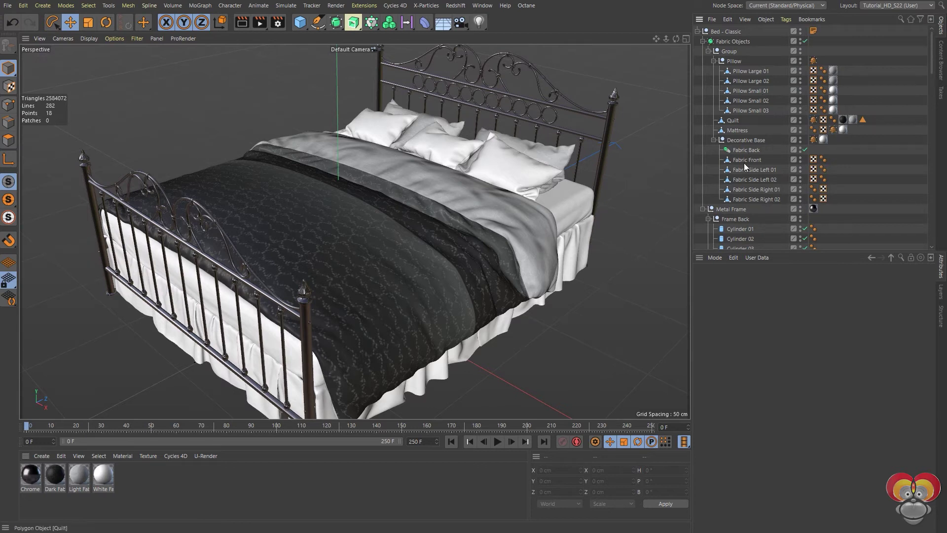
left_click(697, 31)
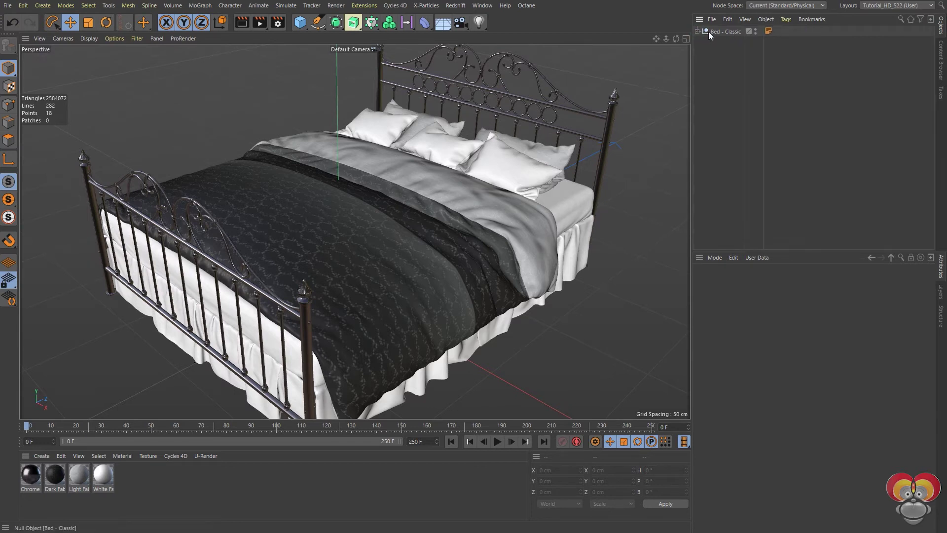
Step: Load MM Color Checker into the bed scene, pin its attributes, and add Bed - Classic to its Object List
left_click(942, 69)
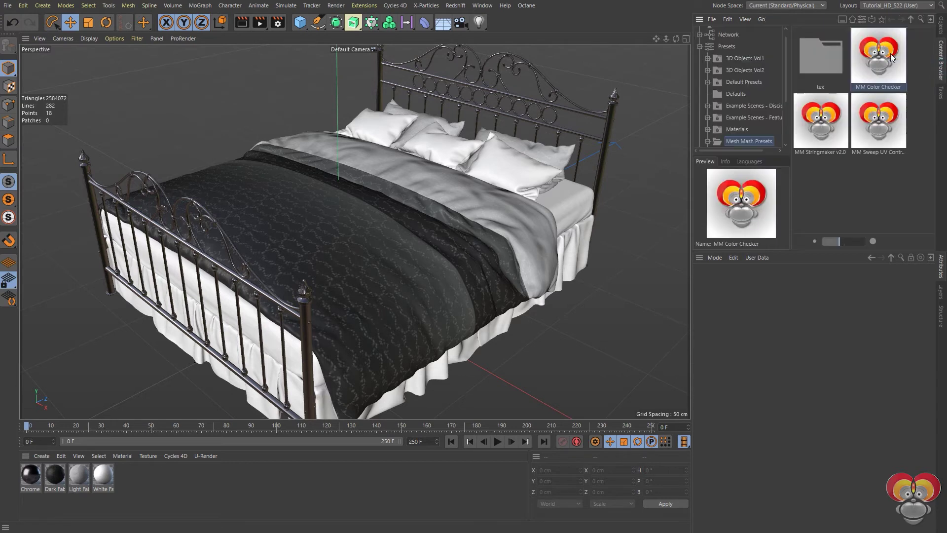
double_click(880, 62)
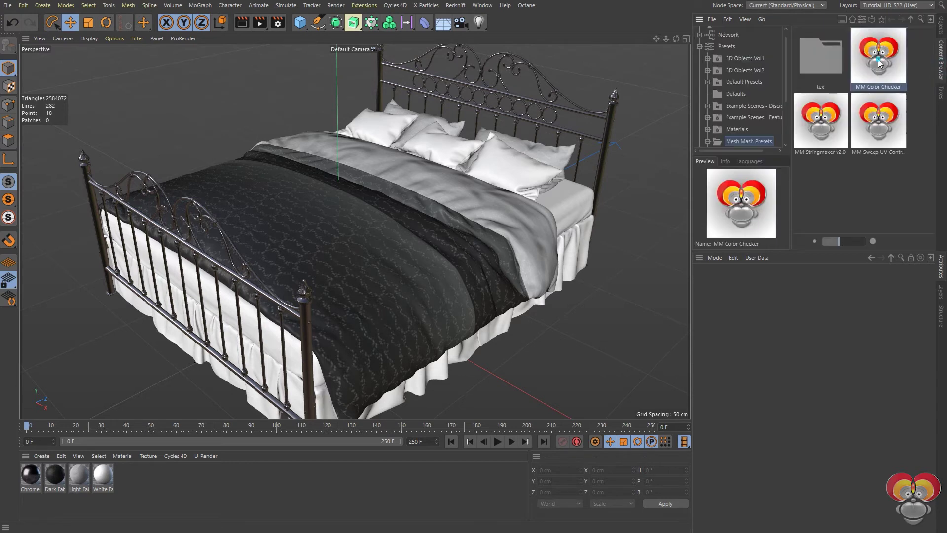
left_click(941, 29)
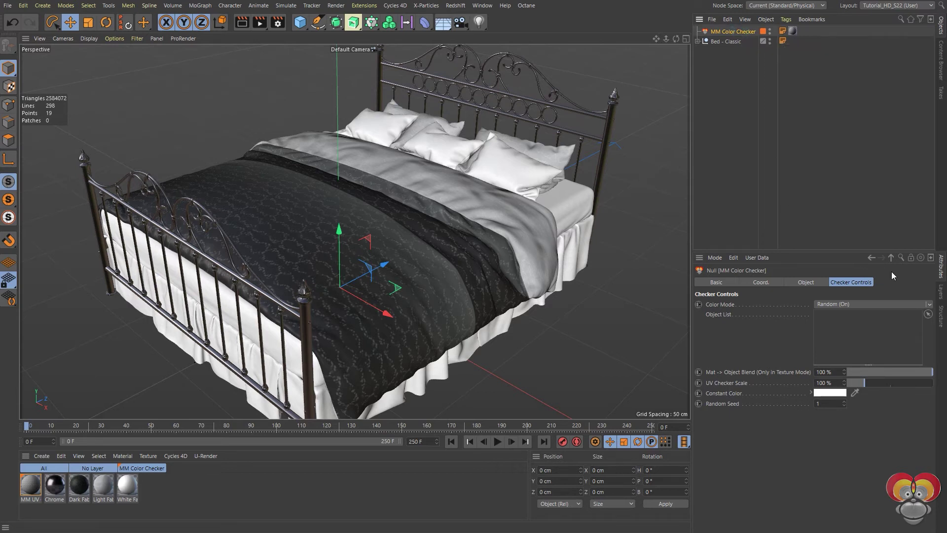
left_click(911, 258)
left_click(718, 46)
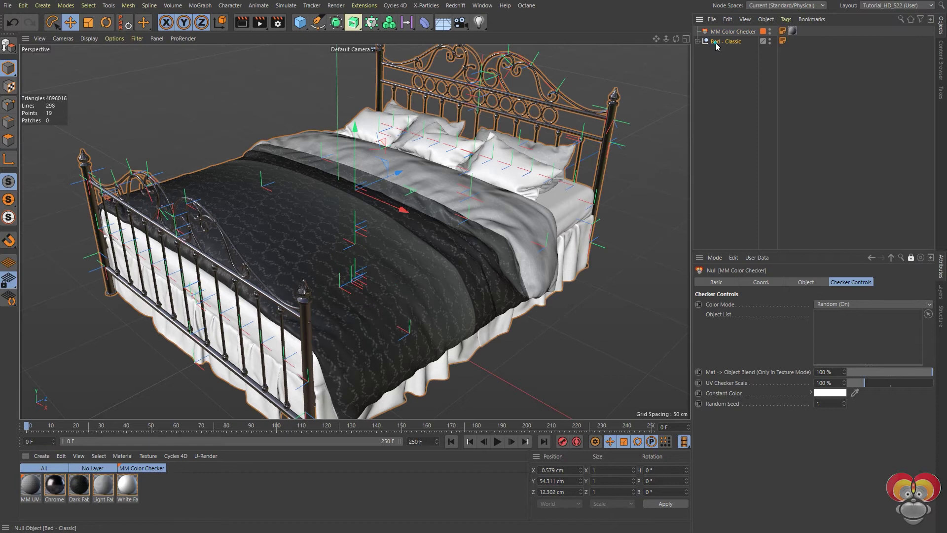
left_click_drag(715, 43, 833, 320)
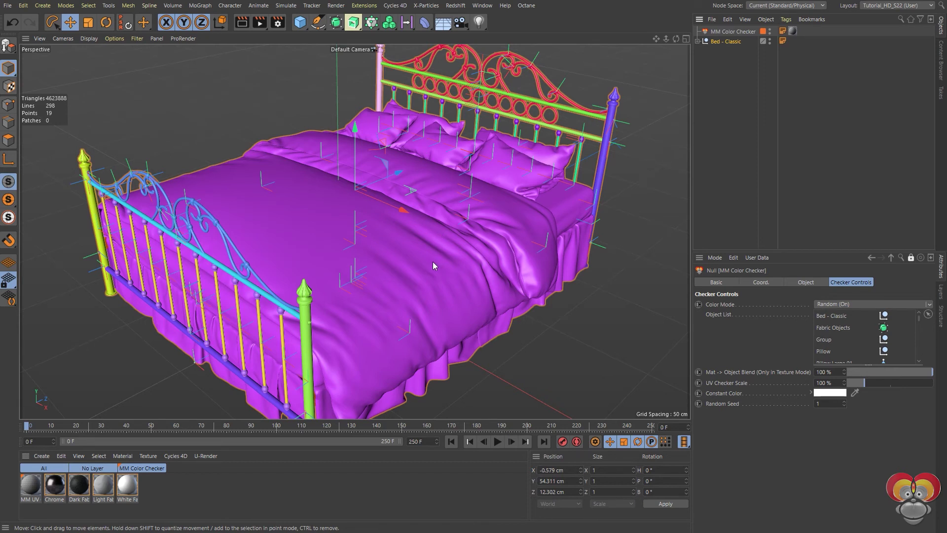
Step: Expand Bed - Classic, unlock the Attribute Manager, and show the Fabric Objects Basic tab
left_click(486, 135)
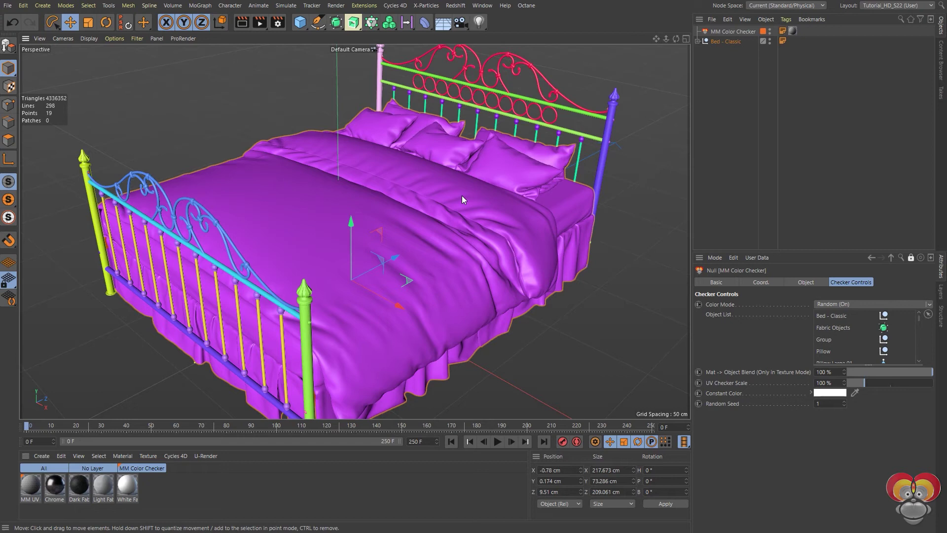
left_click(698, 42)
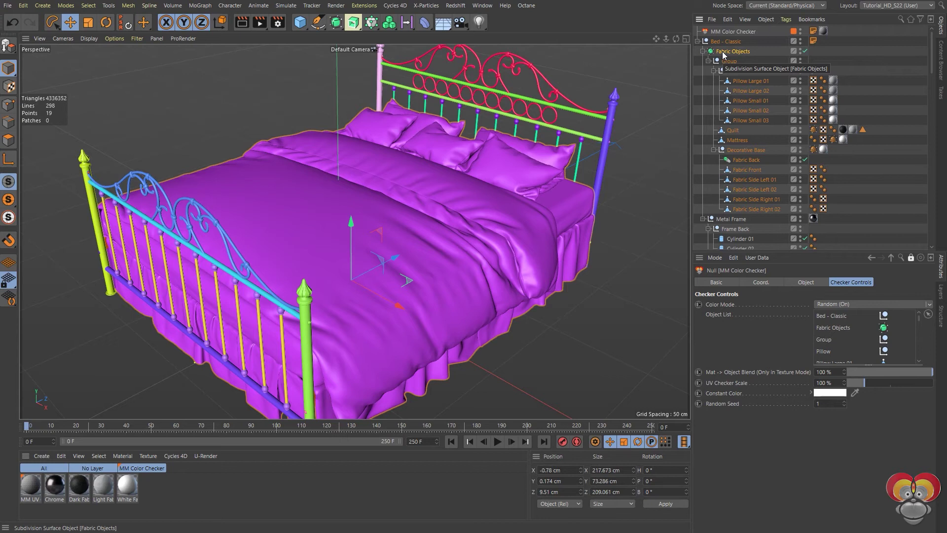
left_click(910, 259)
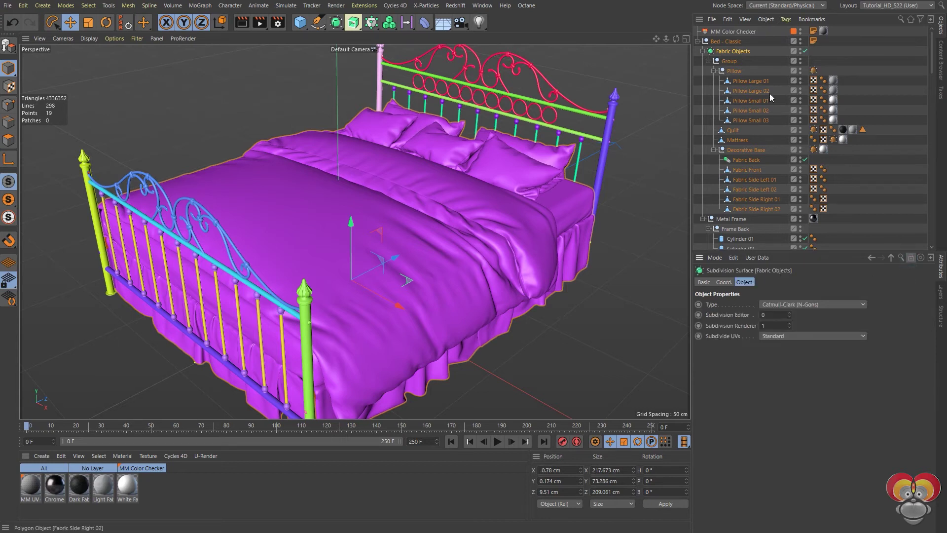
left_click(703, 283)
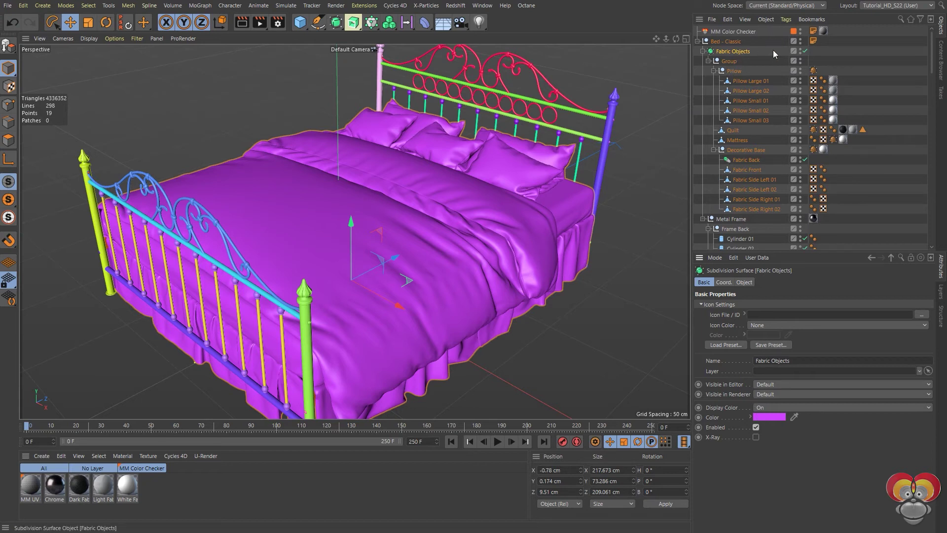
Step: Disable Fabric Objects, check Pillow Large 01 and Pillow Small 03, then reselect MM Color Checker
left_click(804, 51)
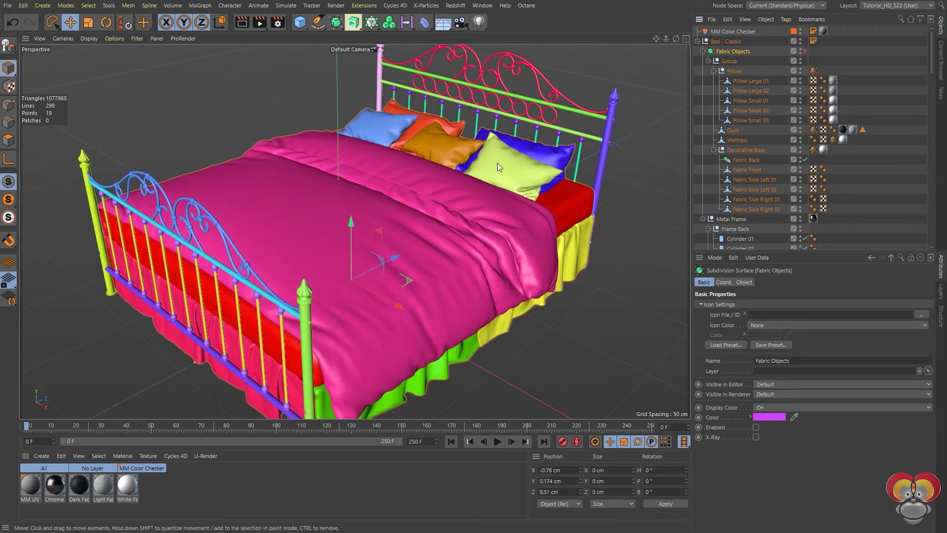
left_click(750, 81)
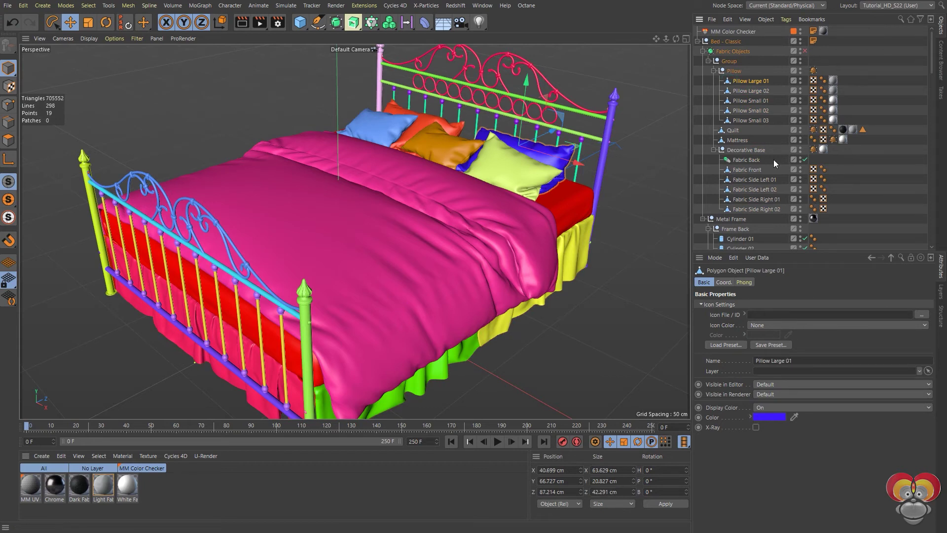
left_click(754, 121)
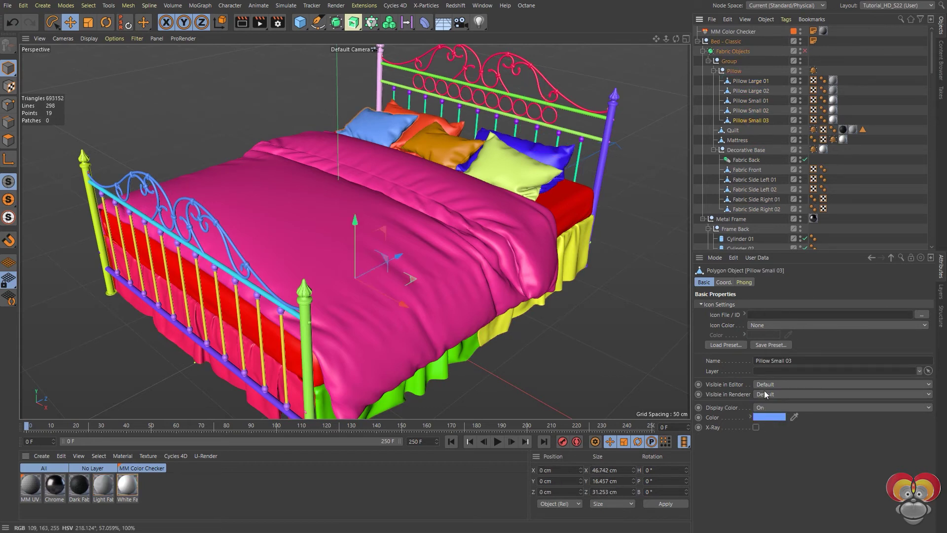
left_click(727, 51)
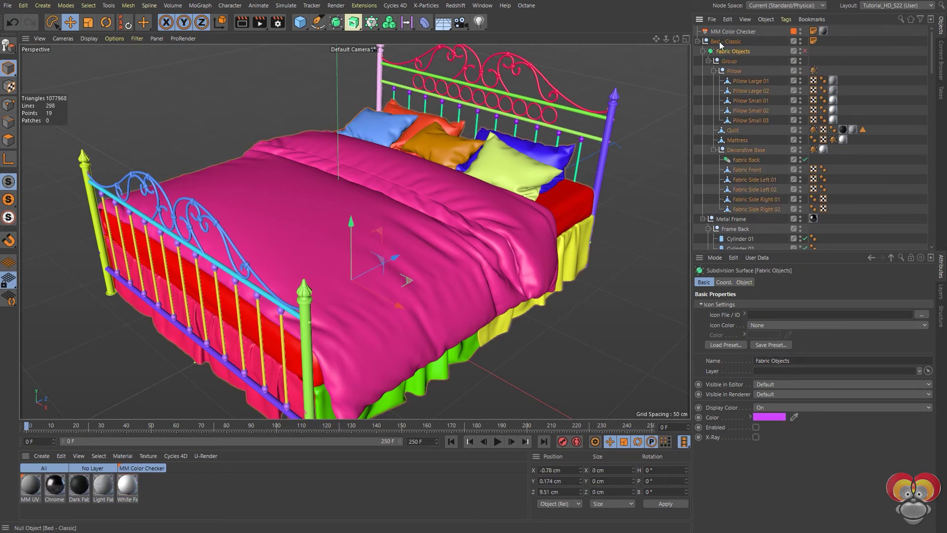
left_click(697, 41)
left_click(725, 31)
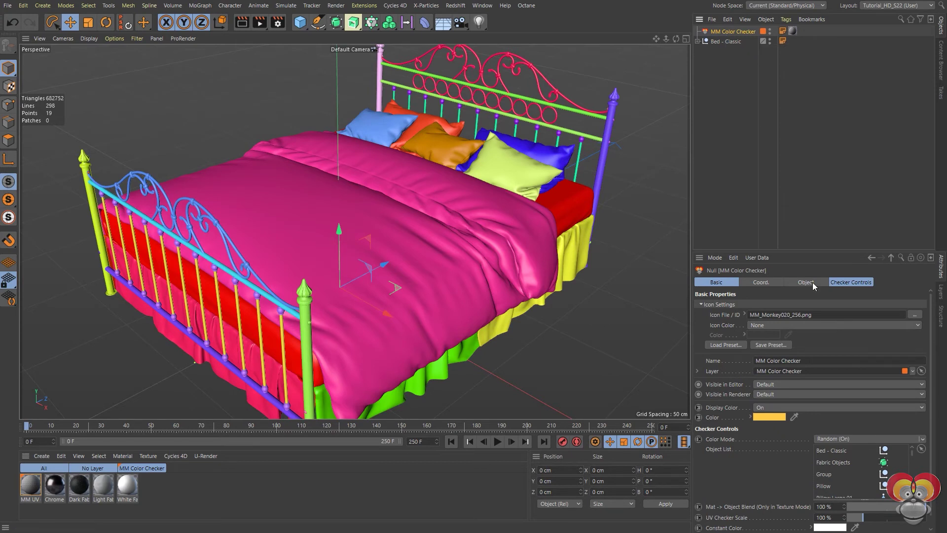
Step: Set the checker's Color Mode to Texture (Automatic) on the Checker Controls tab
left_click(835, 282)
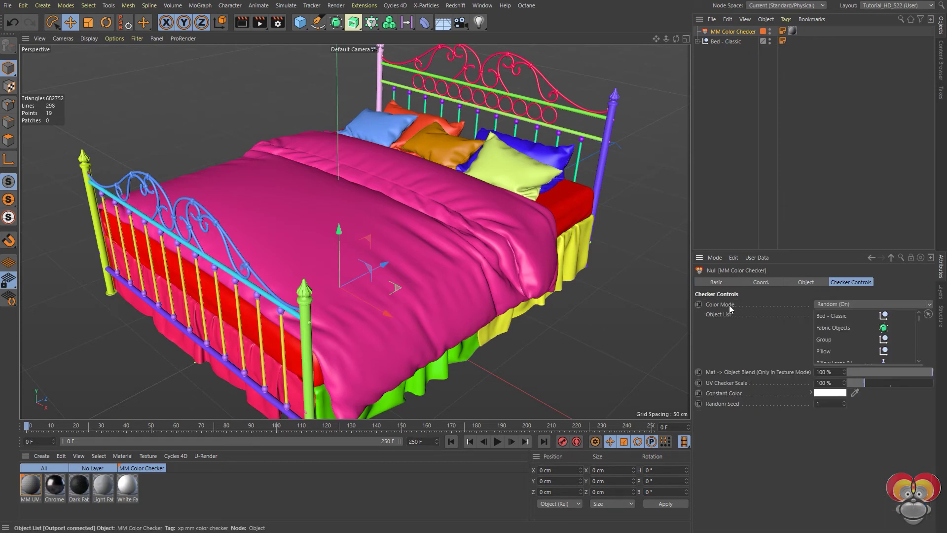
left_click(820, 305)
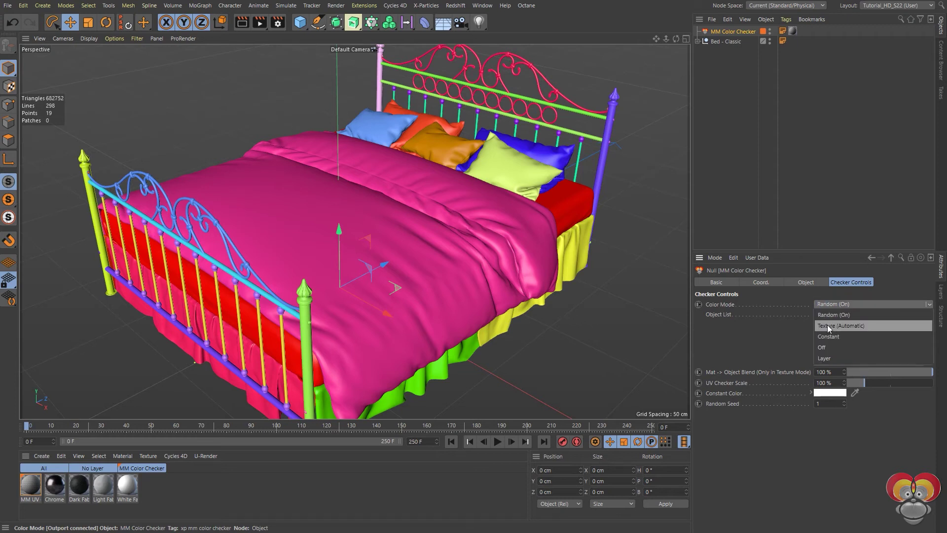
left_click(830, 325)
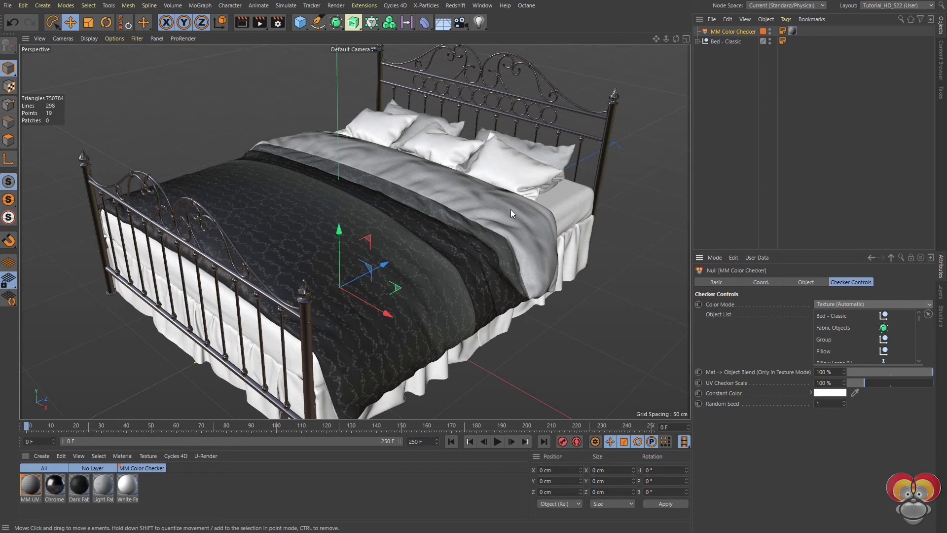
Step: Add a new take under Main in the Take Manager and rename it 'UV'
left_click(941, 94)
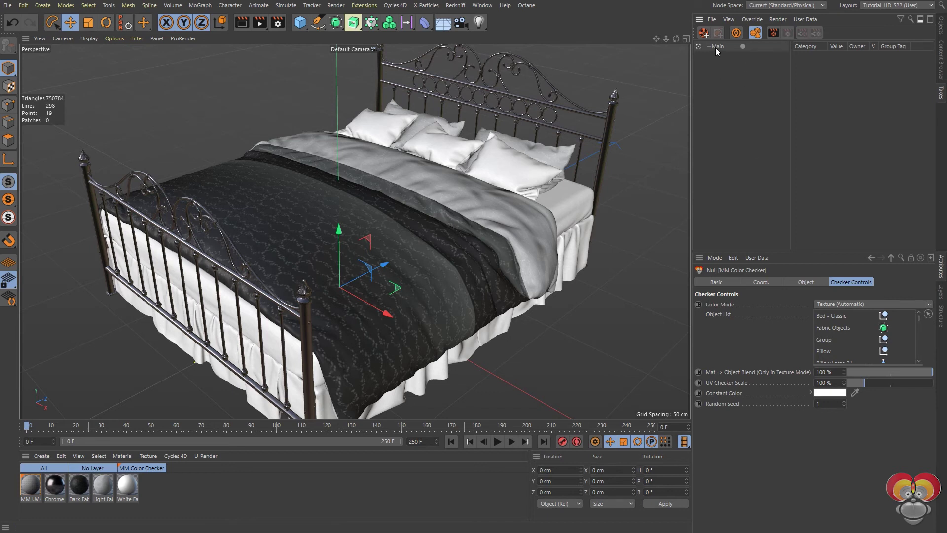
left_click(704, 33)
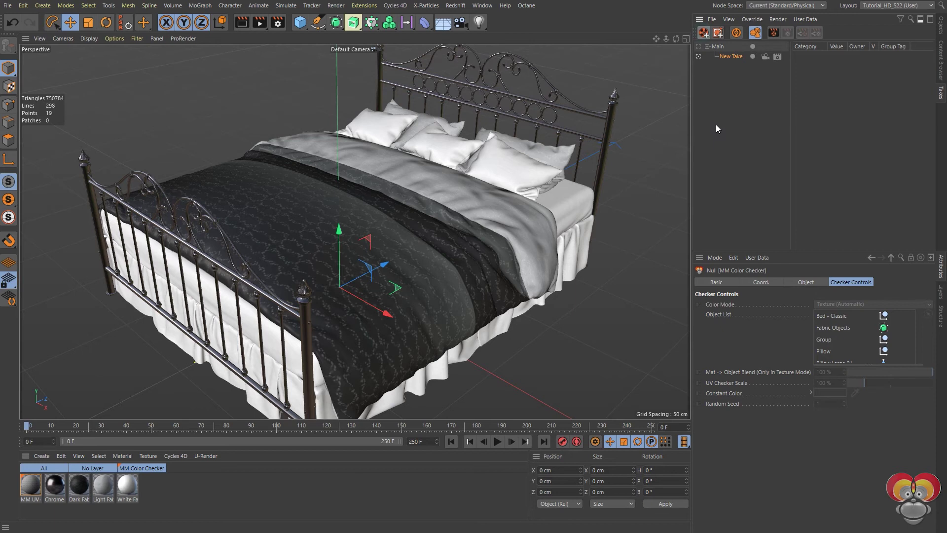
double_click(727, 57)
type("UV")
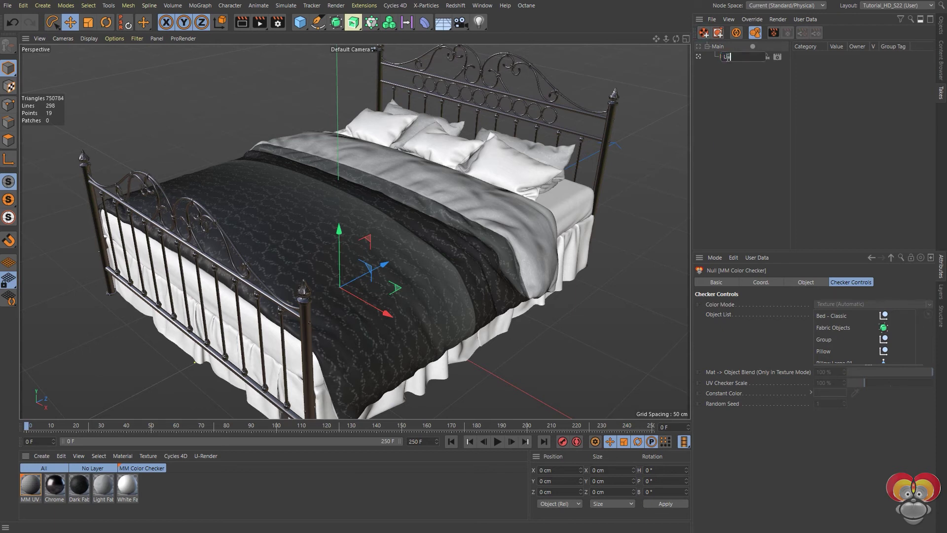
key("Return")
Step: Enable Auto Take, then select all material tags using the MM UV, Chrome and fabric materials
left_click(737, 32)
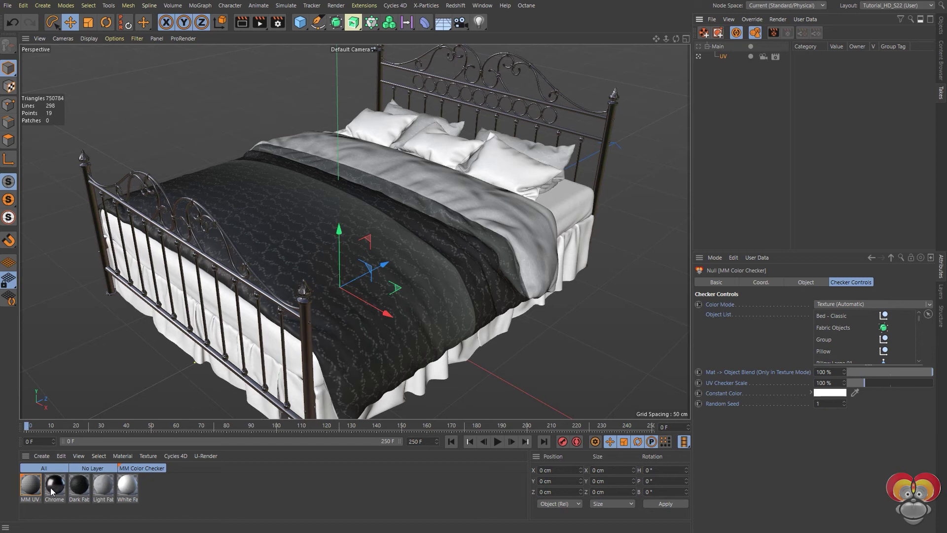
left_click(29, 487)
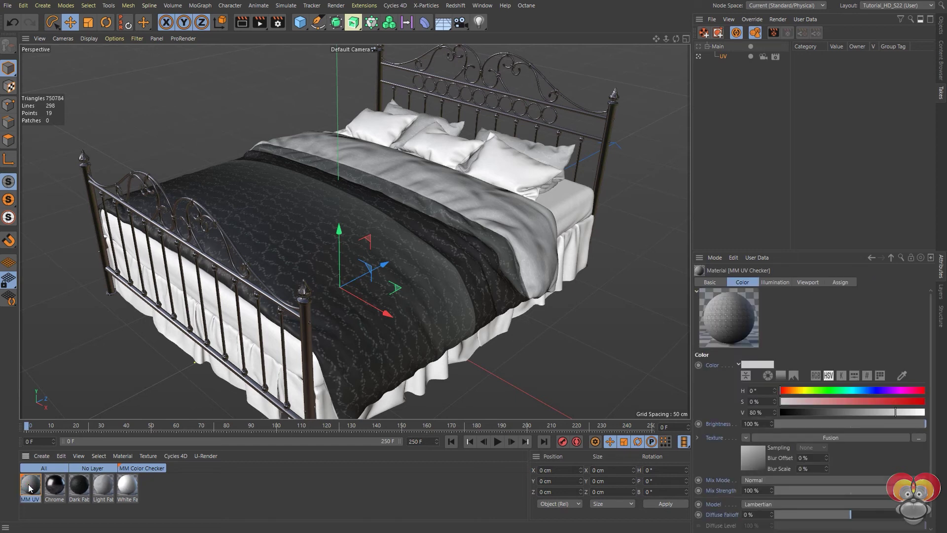
left_click(55, 486)
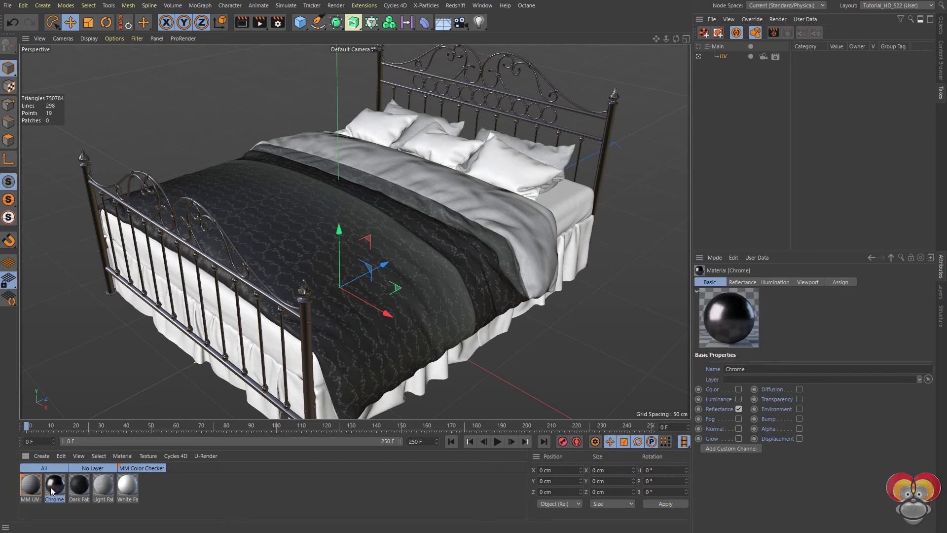
left_click(130, 489, "shift")
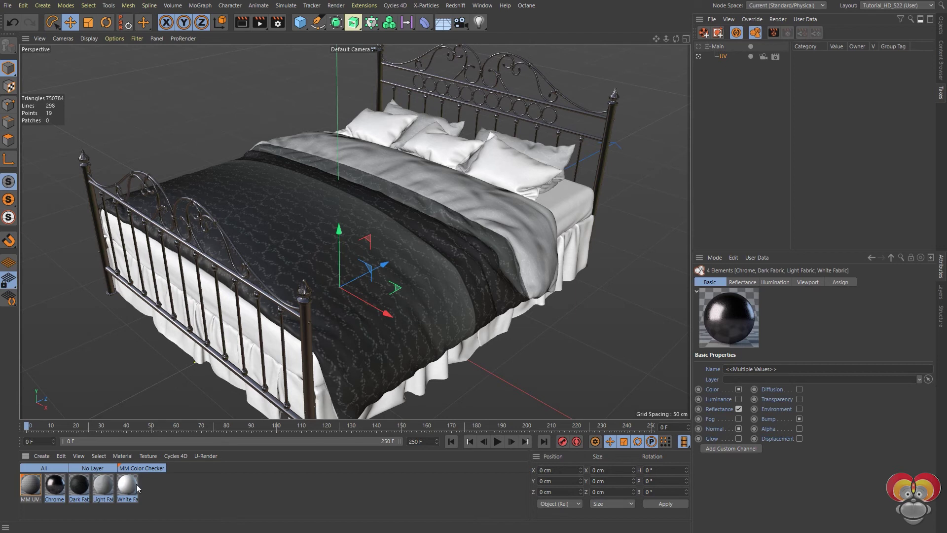
left_click(95, 457)
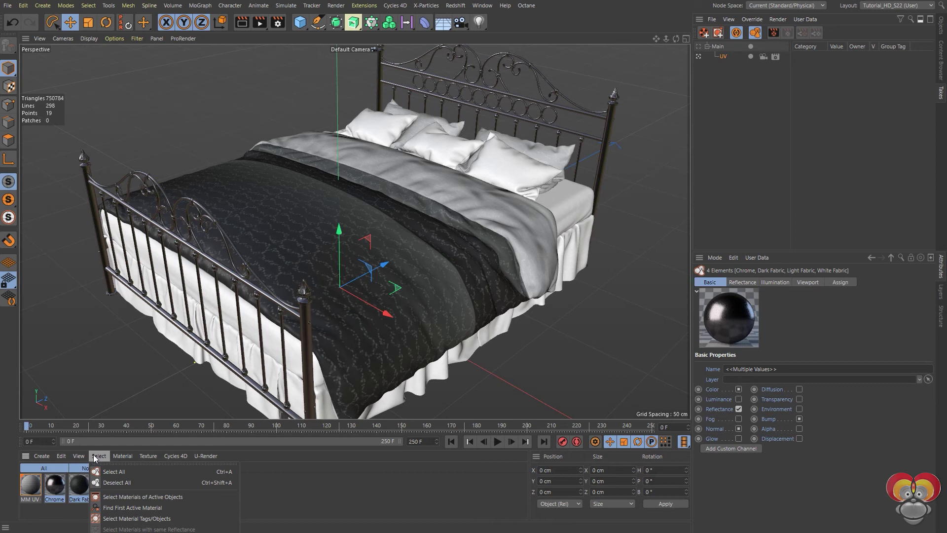
left_click(124, 518)
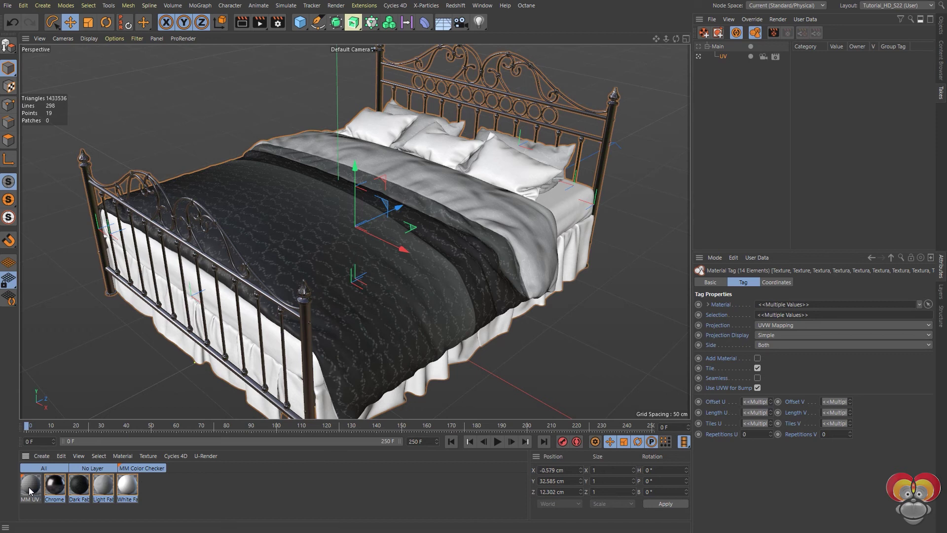
Step: Assign MM UV Checker to all 14 selected tags and inspect the pillow and blanket checker grids
left_click_drag(30, 490, 799, 303)
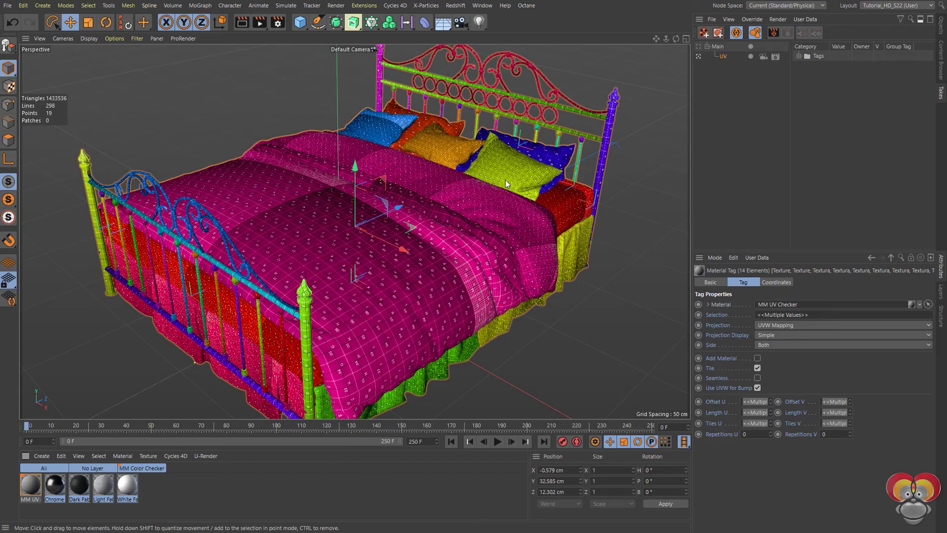
right_click_drag(508, 182, 626, 153, "alt")
left_click_drag(572, 161, 492, 234, "alt")
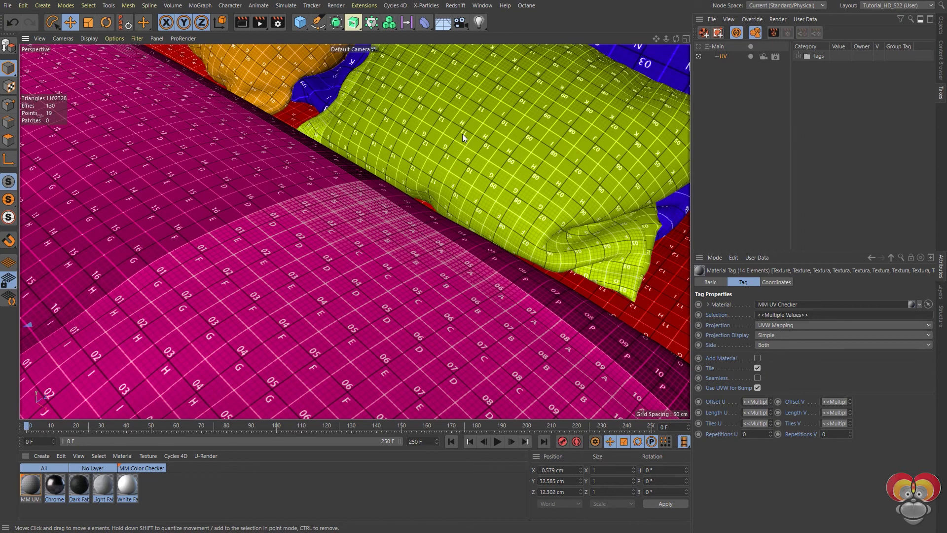
left_click_drag(514, 138, 472, 175, "alt")
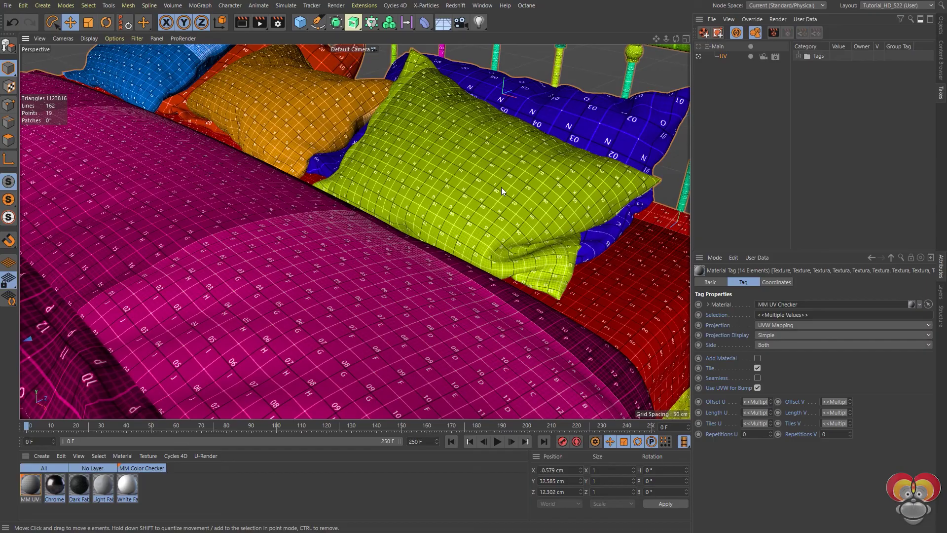
left_click_drag(501, 187, 386, 226, "alt")
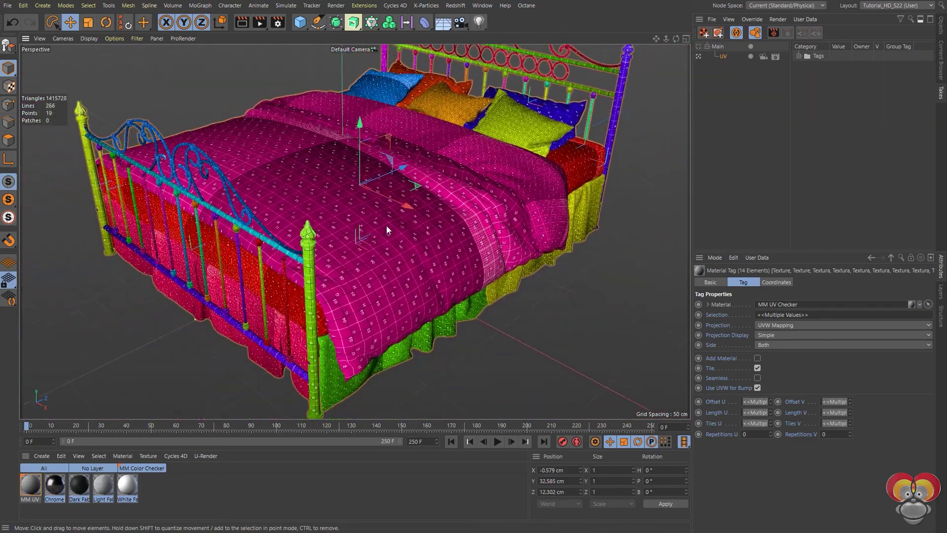
scroll(386, 225, "up", 6)
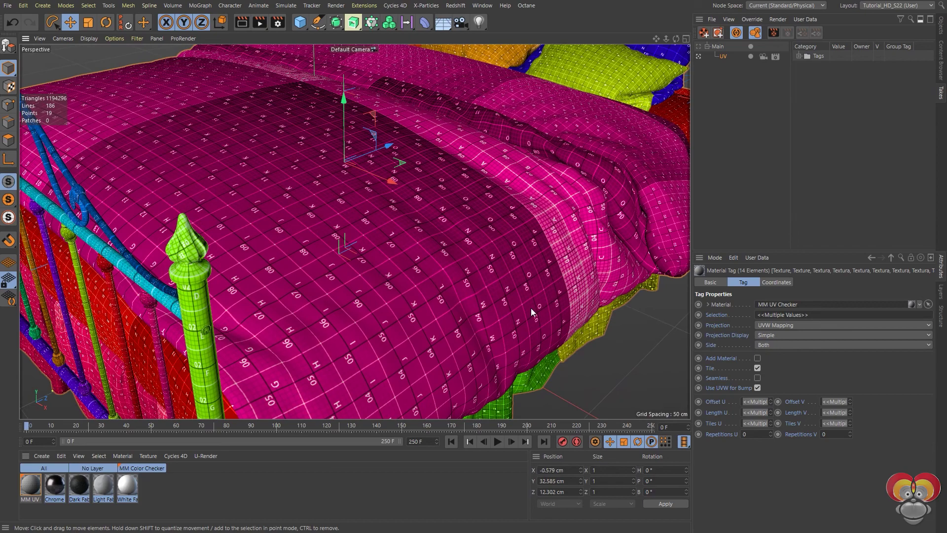
scroll(475, 267, "down", 5)
left_click_drag(445, 260, 474, 245, "alt")
scroll(431, 230, "up", 4)
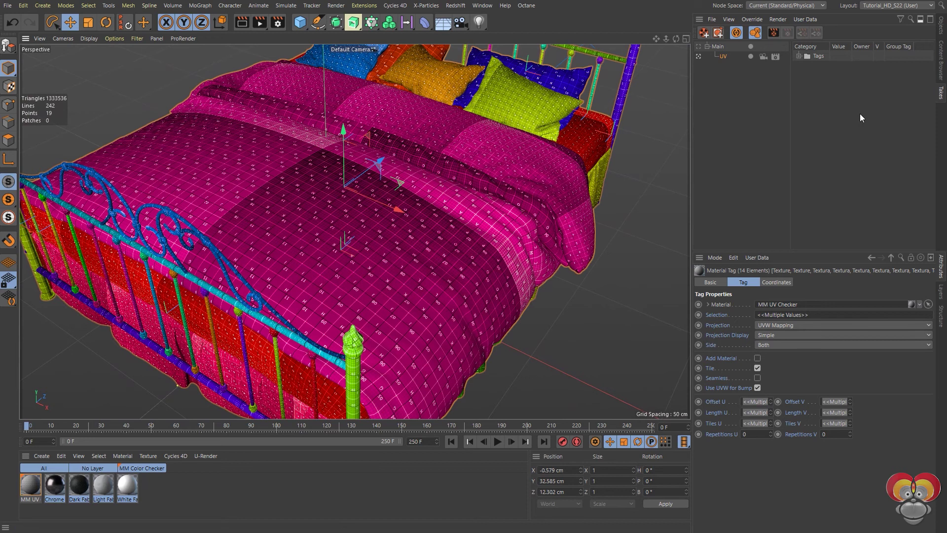
left_click(697, 46)
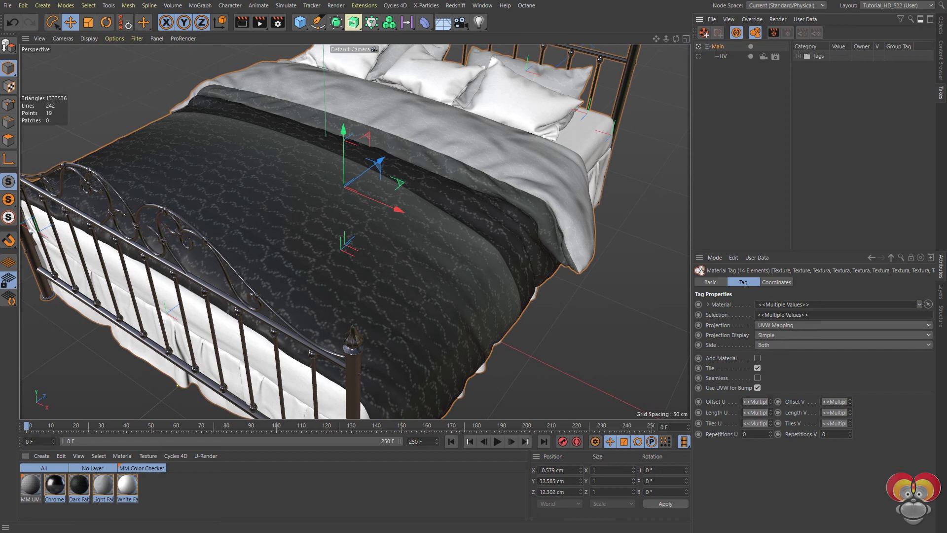
left_click(941, 27)
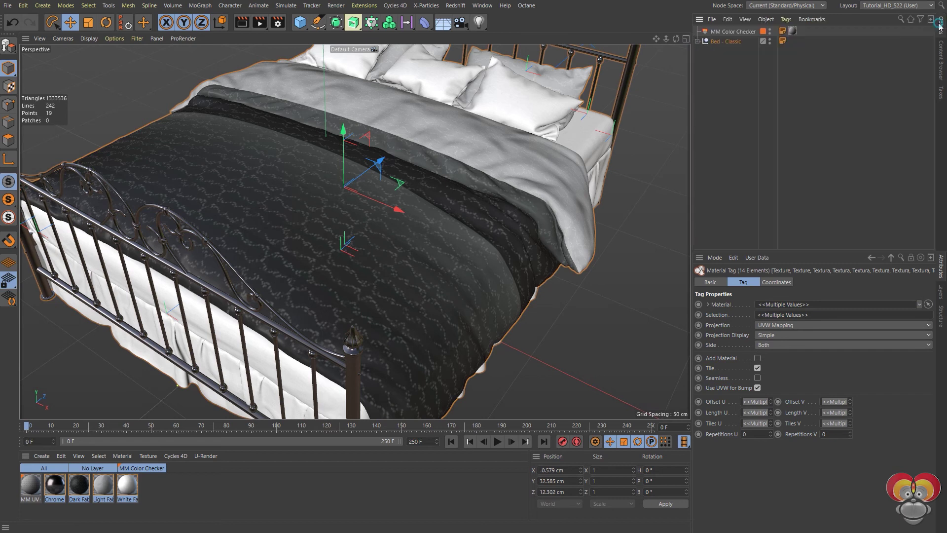
left_click(698, 41)
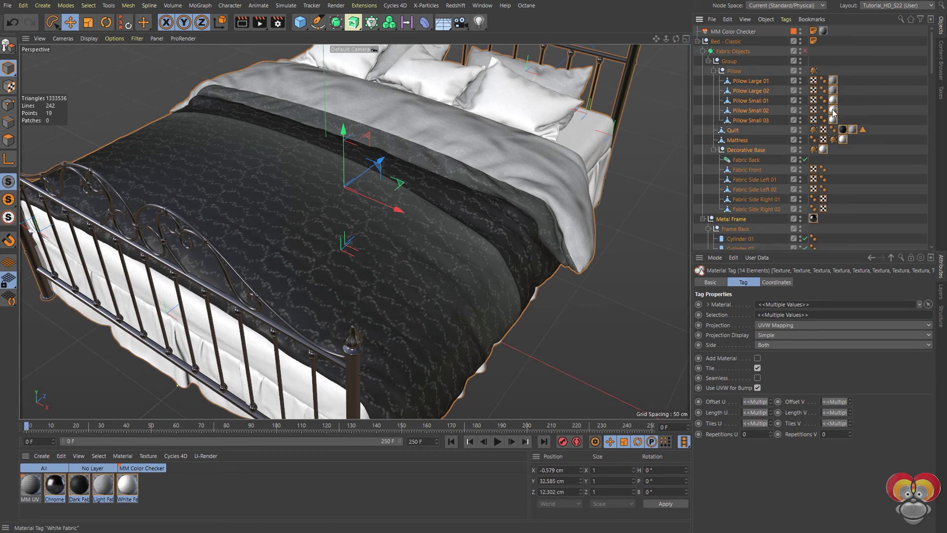
left_click(941, 93)
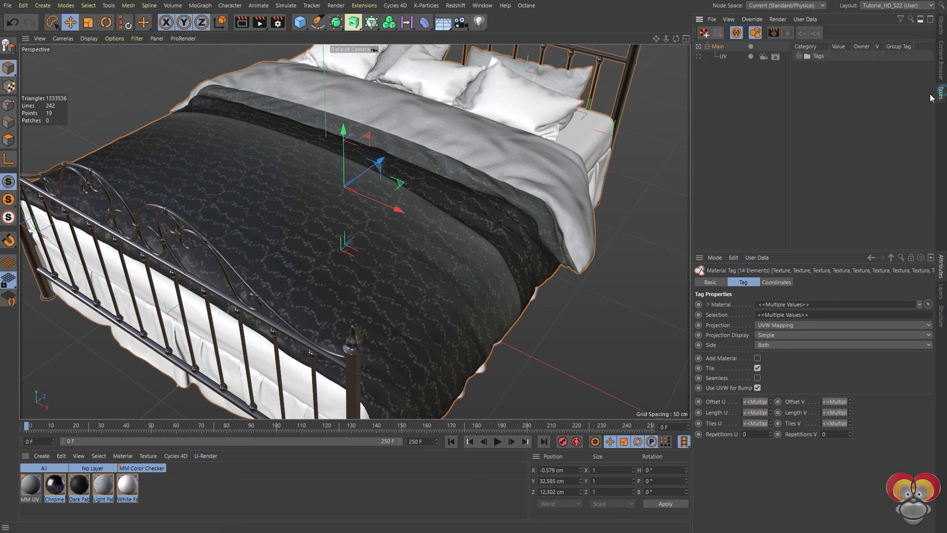
left_click(697, 56)
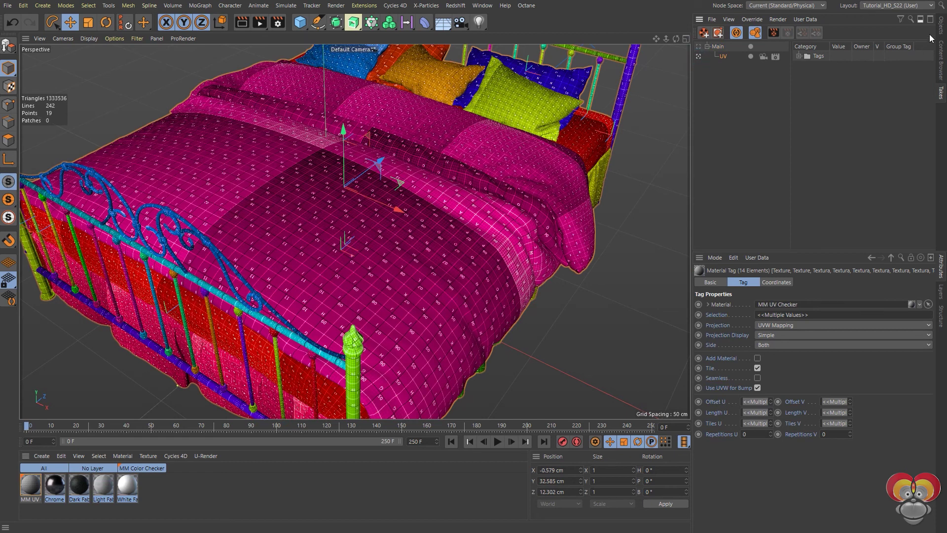
left_click(940, 25)
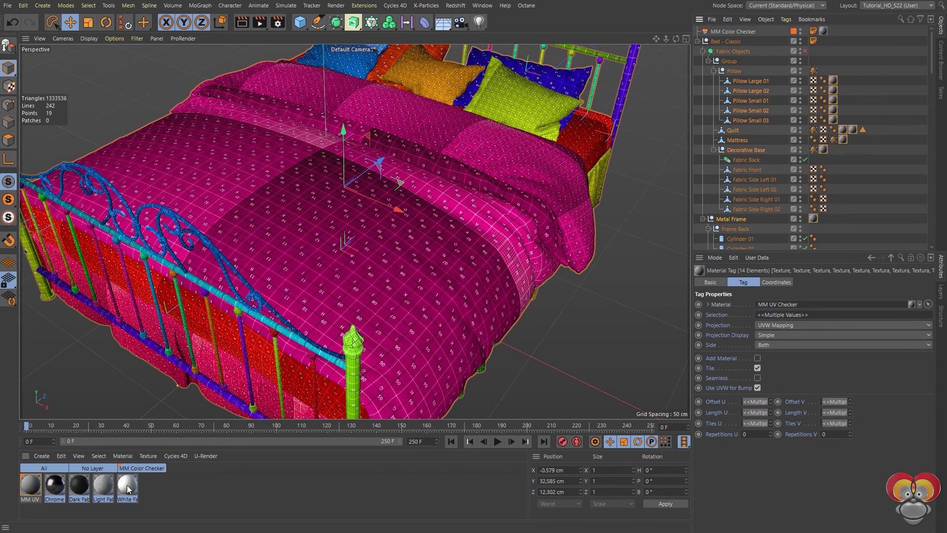
left_click(943, 92)
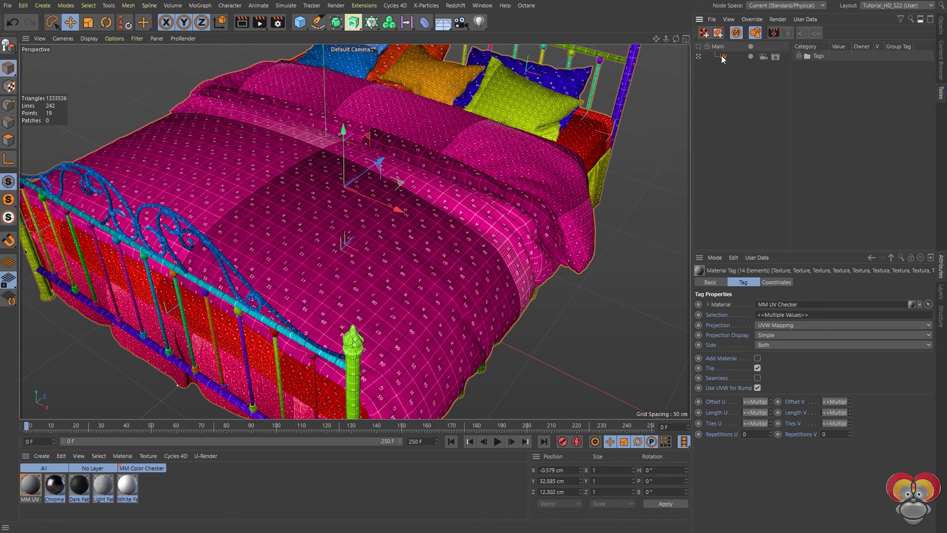
Step: Delete the UV take and select the MM Color Checker object
key("Delete")
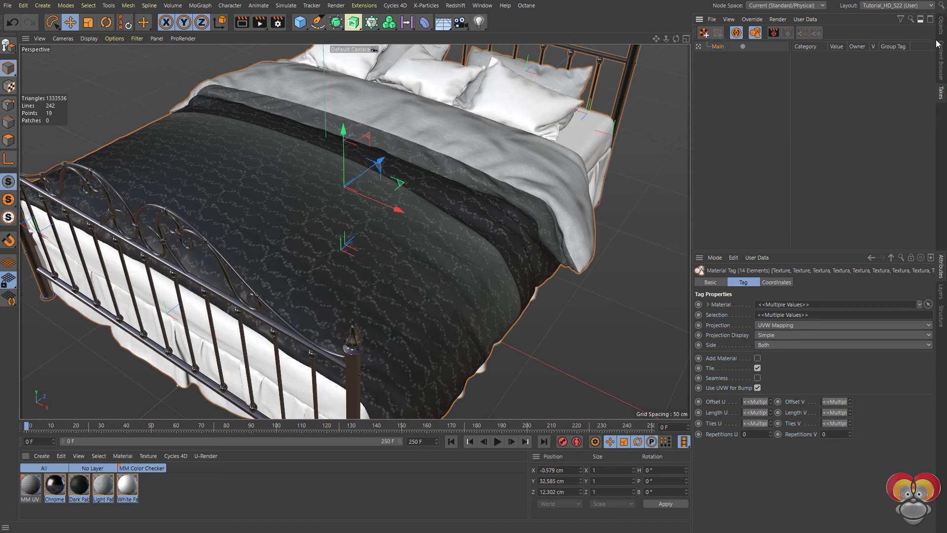
left_click(941, 27)
left_click(735, 31)
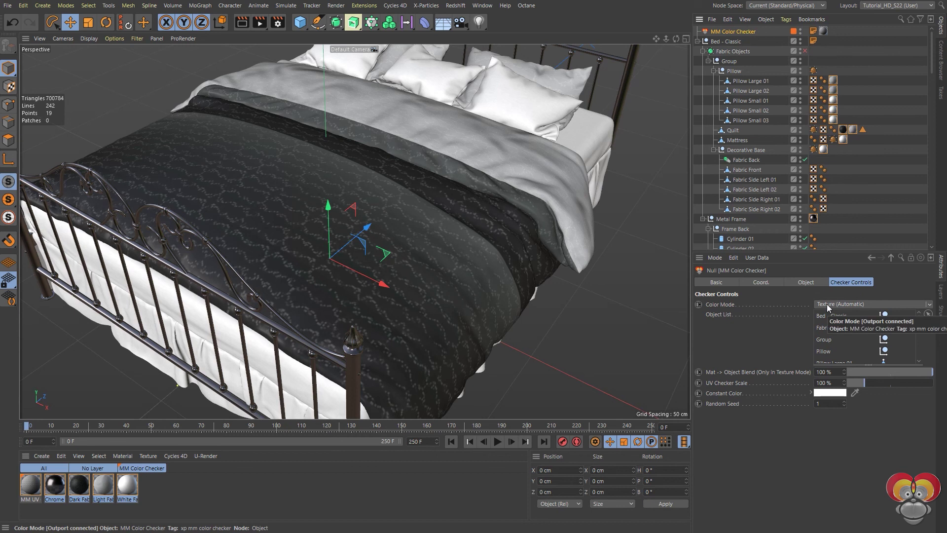
left_click(834, 345)
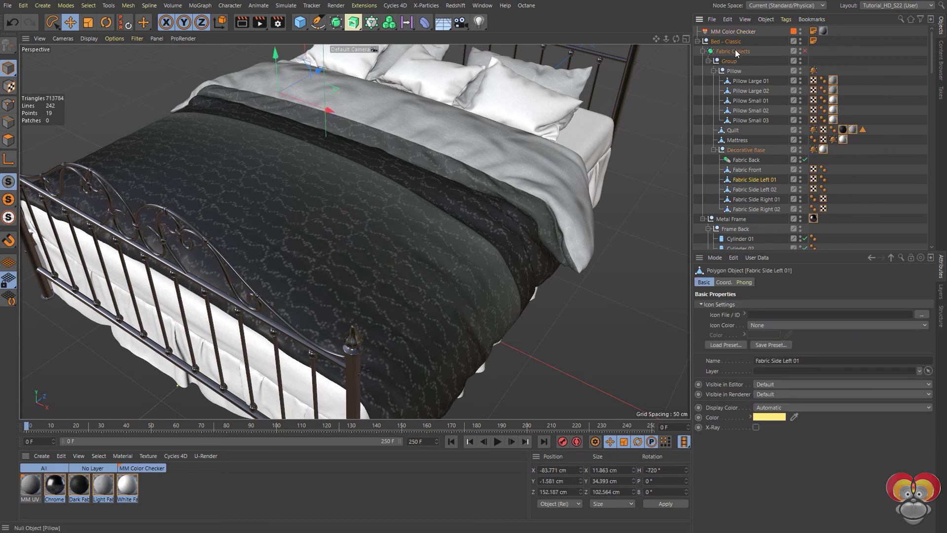
left_click(734, 31)
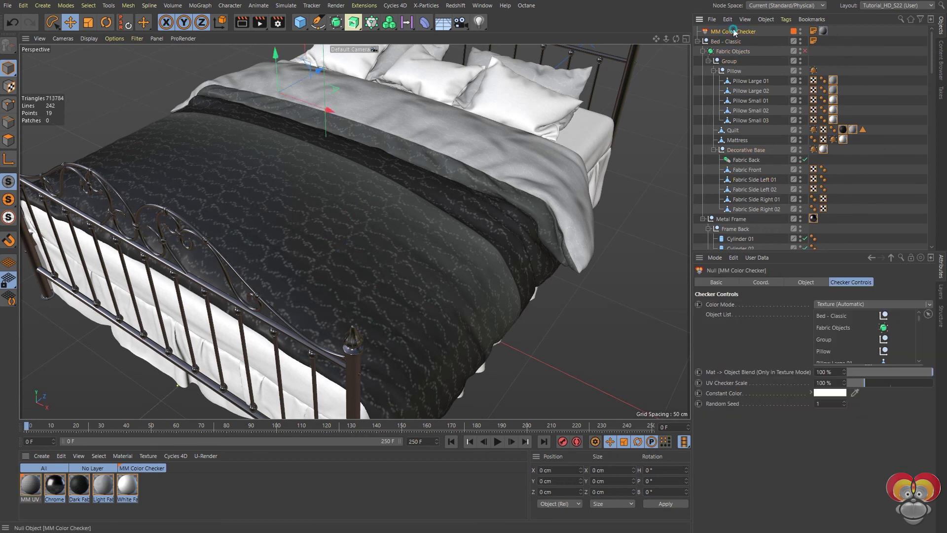
Step: Set the MM Color Checker's Color Mode to Off
left_click(829, 304)
left_click(834, 338)
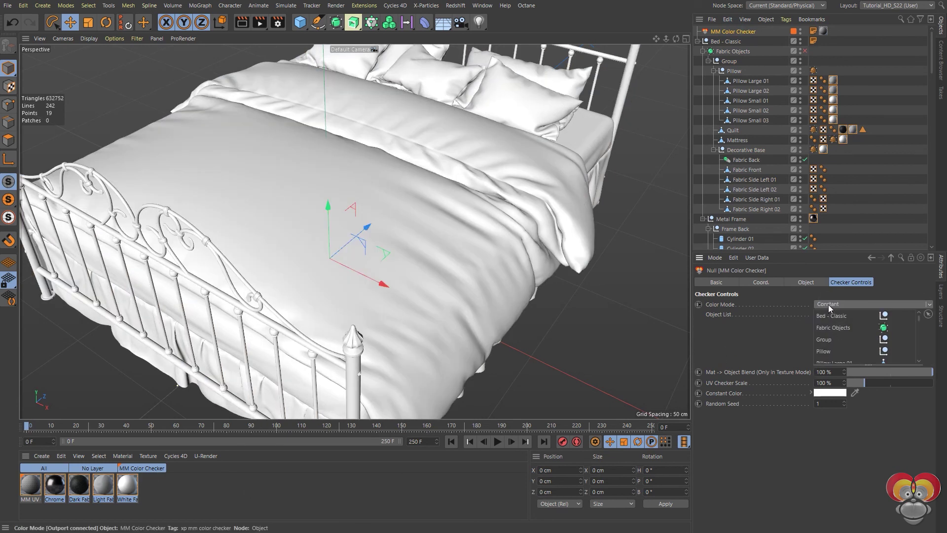
left_click(828, 304)
left_click(825, 346)
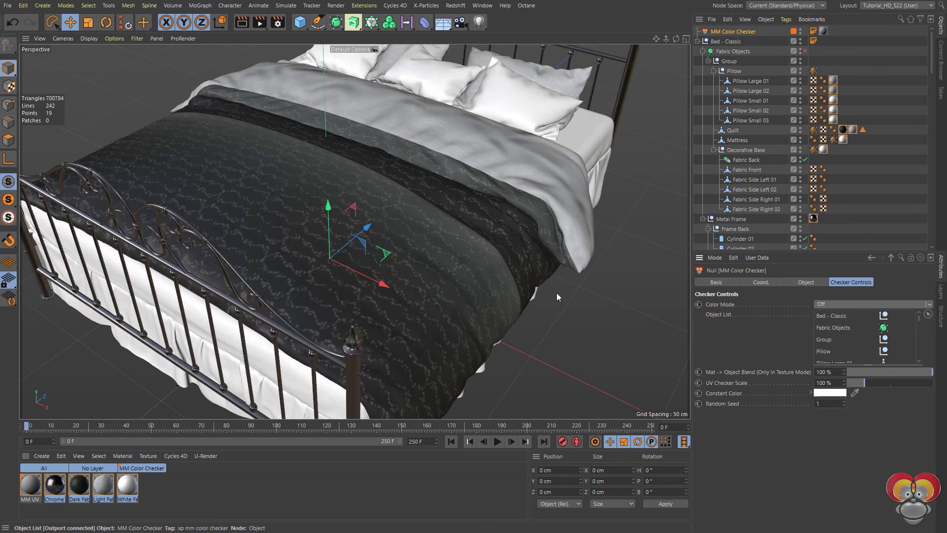
scroll(415, 283, "down", 10)
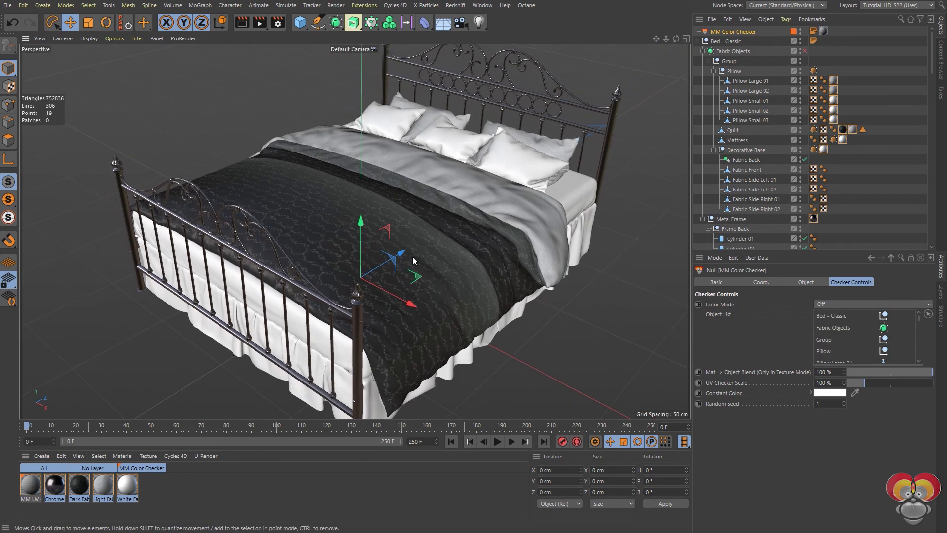
left_click_drag(382, 260, 389, 254, "alt")
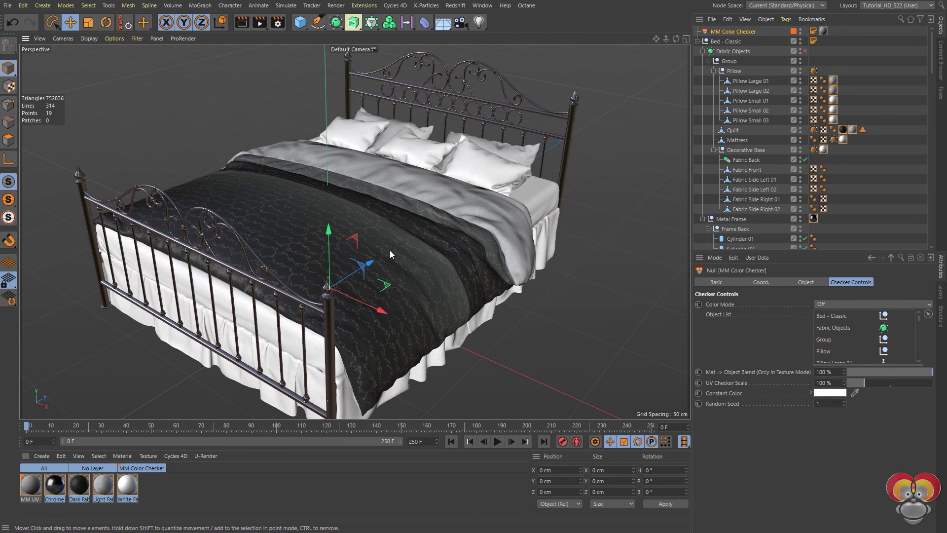